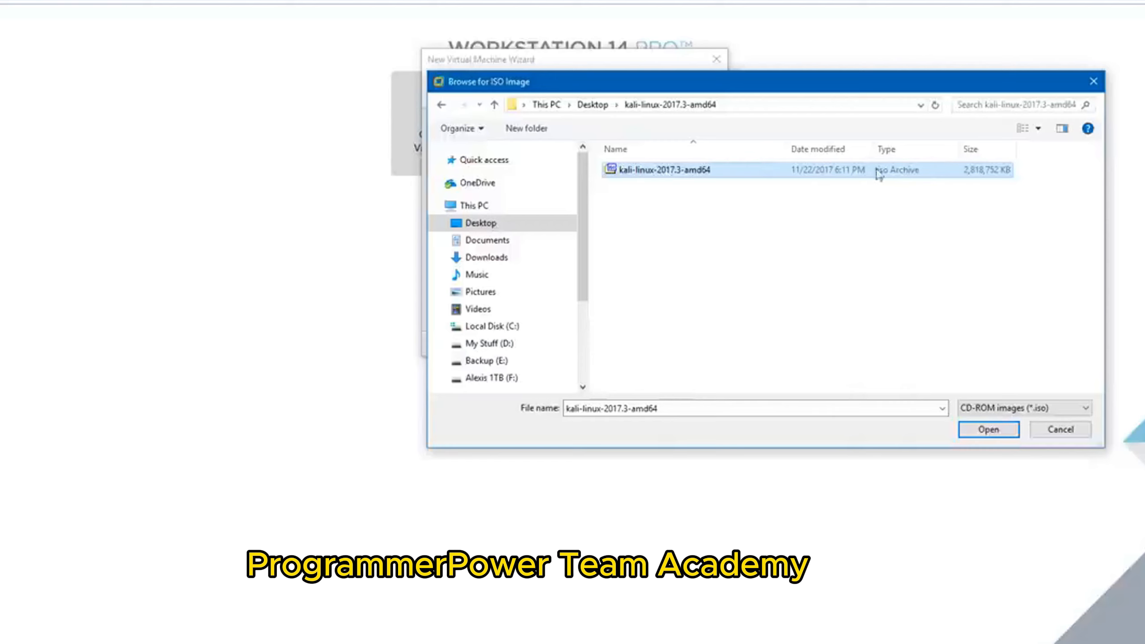
Step: Use the kali-linux-2017.3-amd64 ISO as installer image and set the guest system to Linux, version Other Linux 3.x or later kernel 64-bit
click(987, 431)
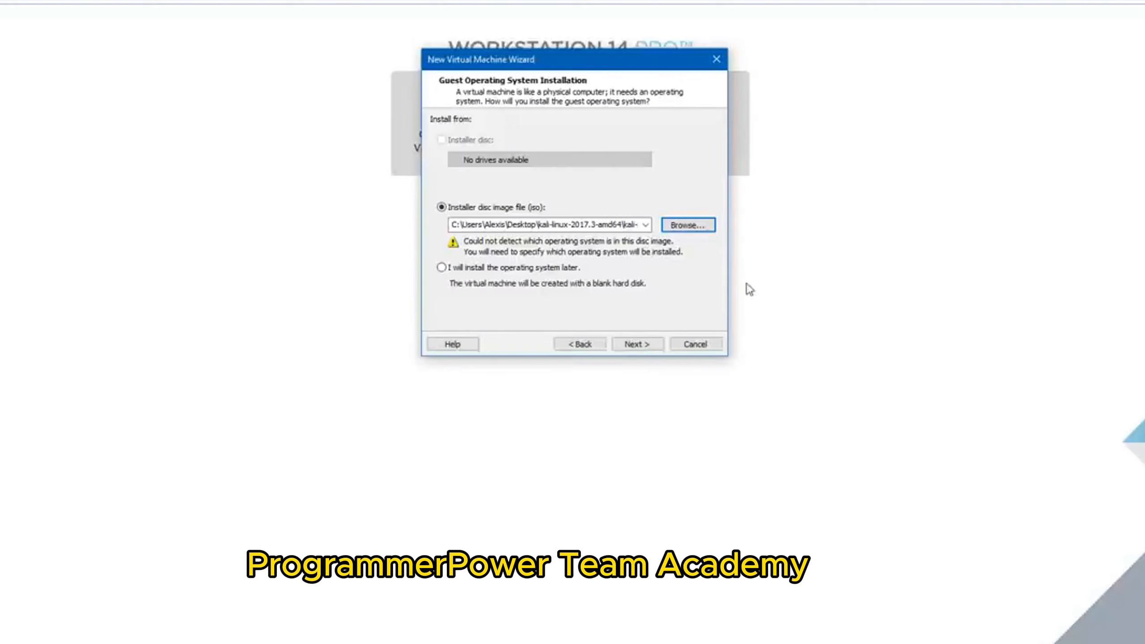
click(645, 346)
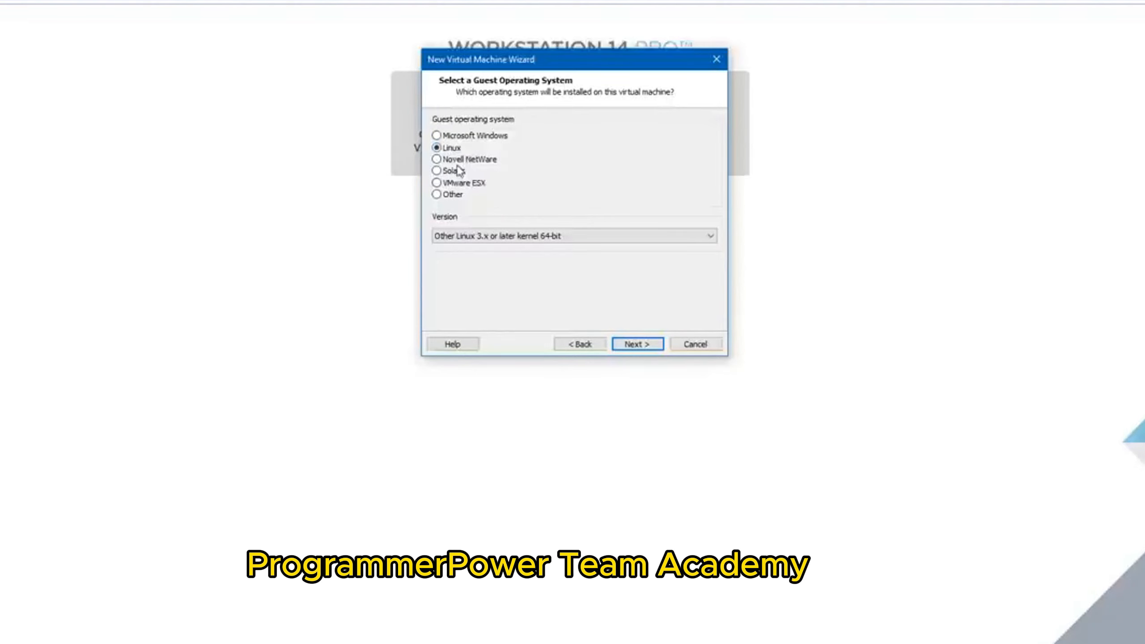
click(448, 148)
click(465, 237)
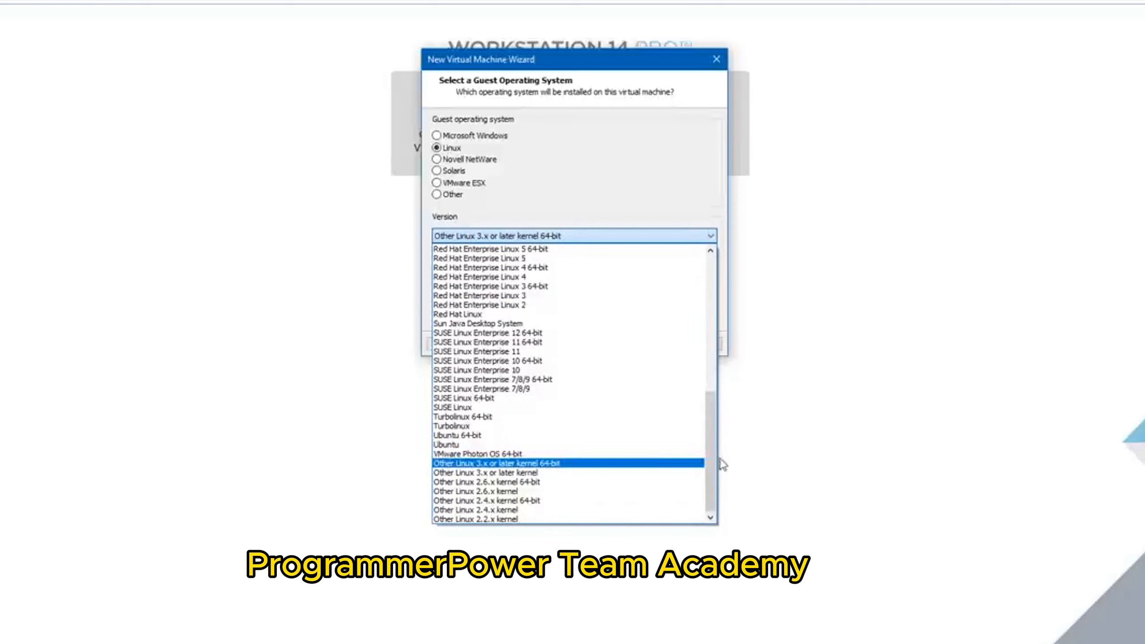
drag(712, 457, 708, 290)
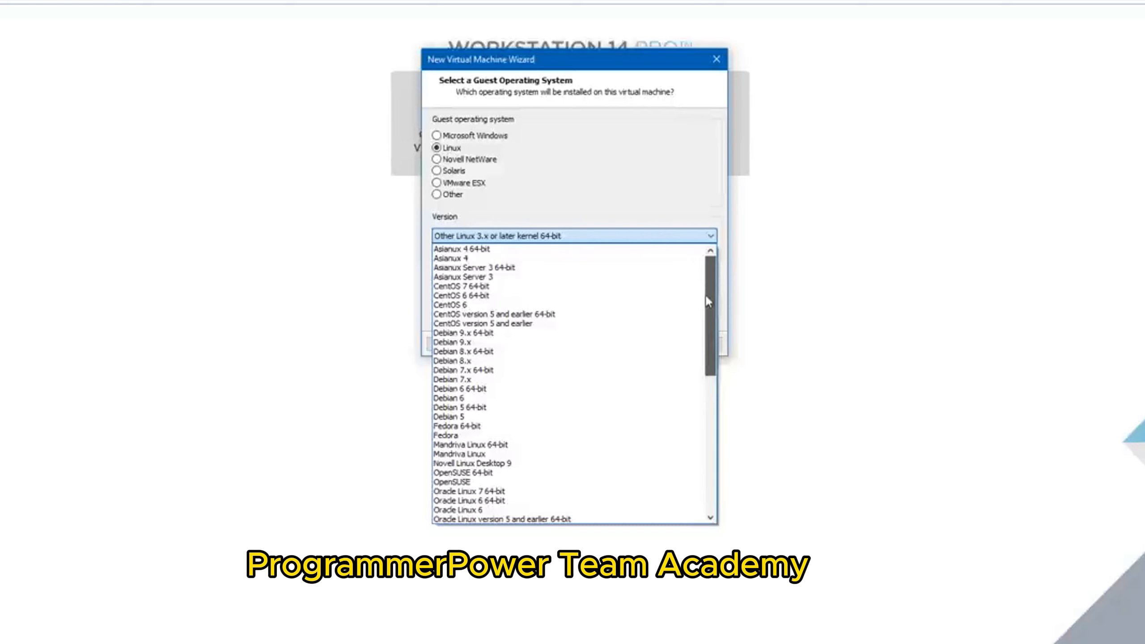
drag(709, 335, 711, 472)
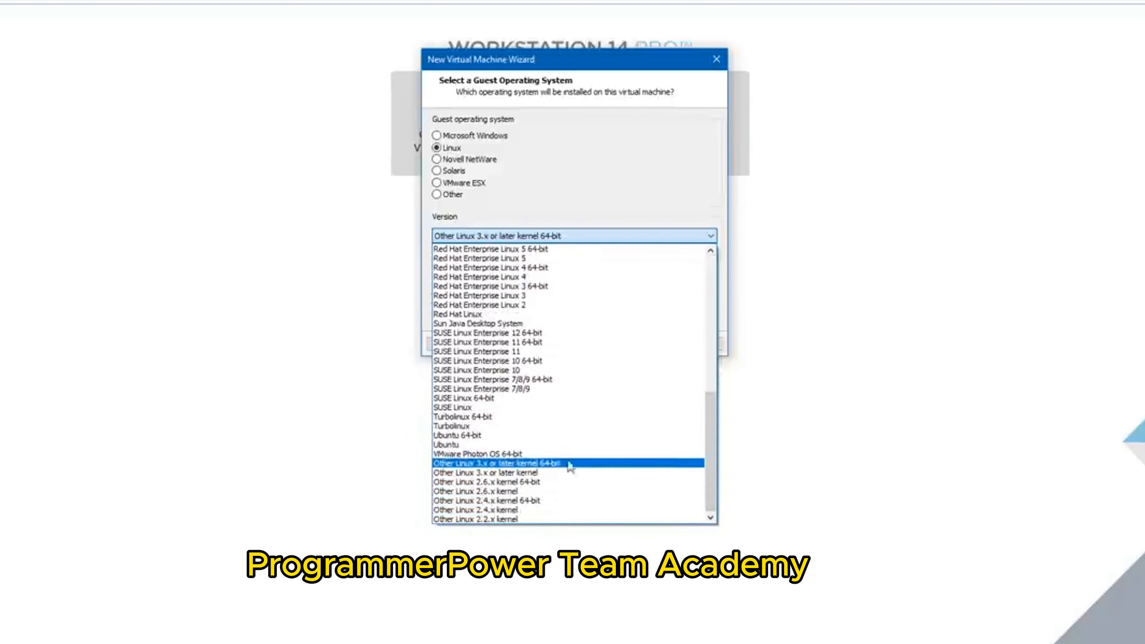
click(500, 465)
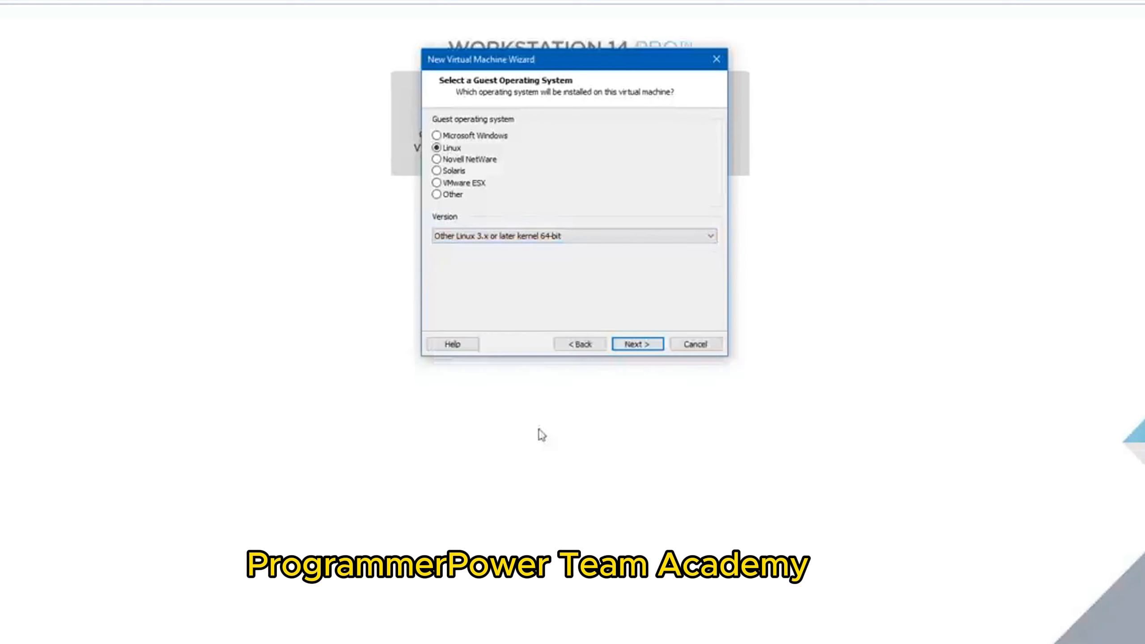
click(642, 345)
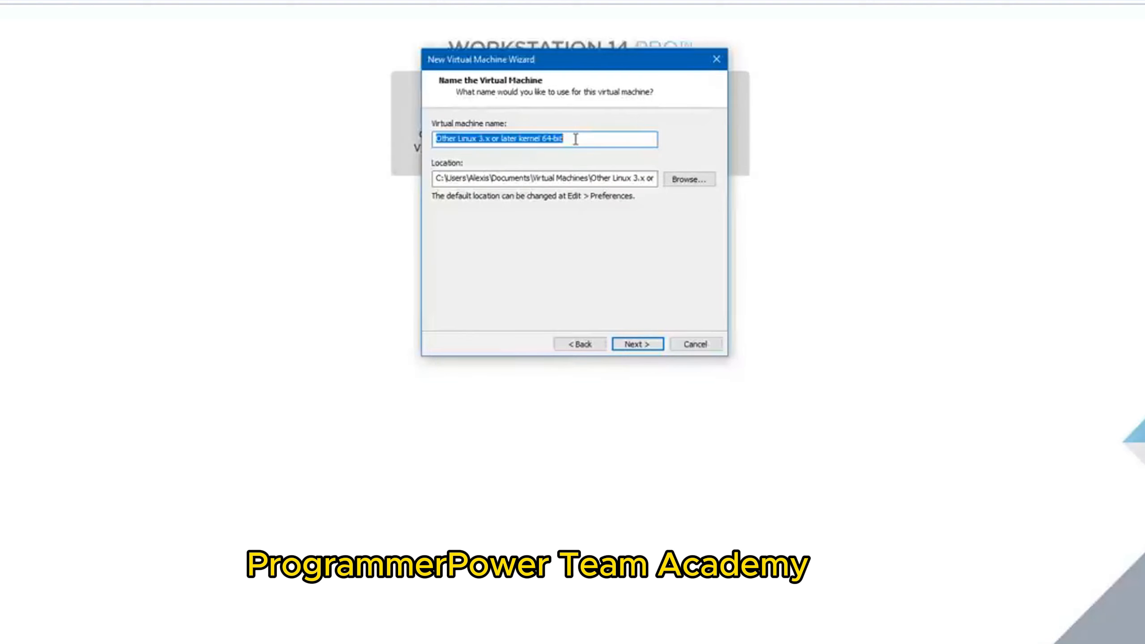
Step: Name the virtual machine "Test Virtual Machine Kali"
key(BackSpace)
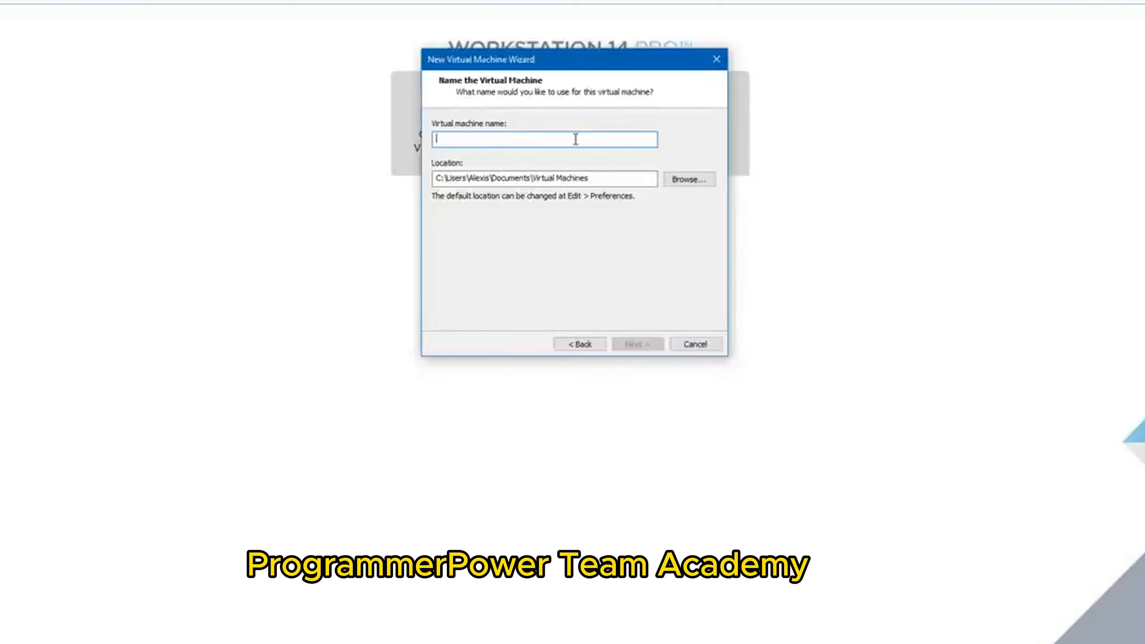
text(Test )
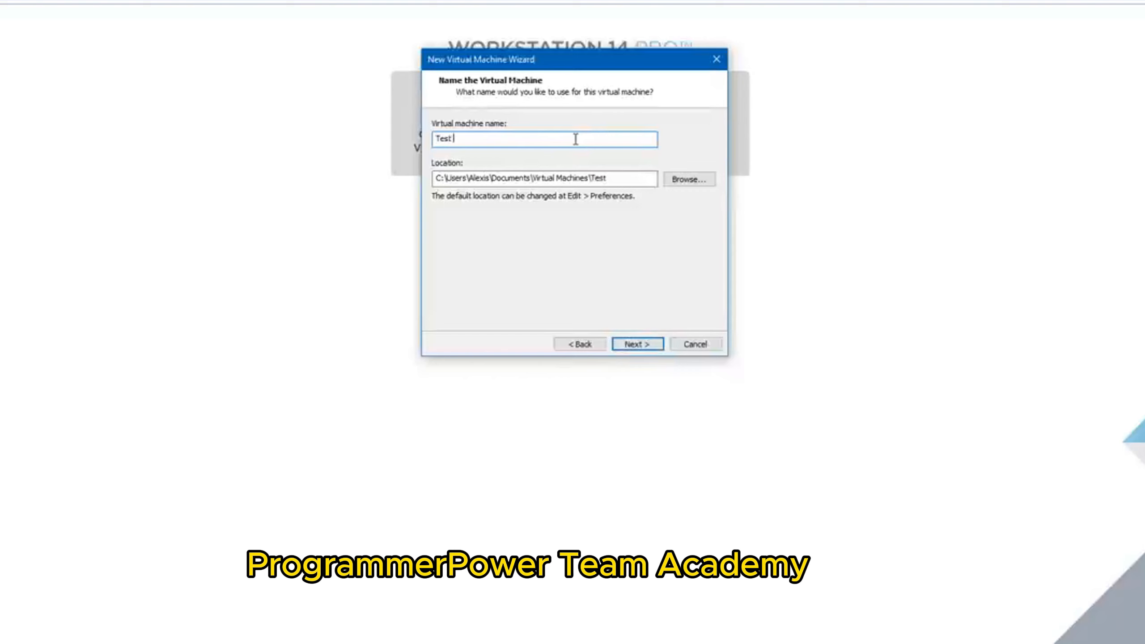
text(Virtual Machine )
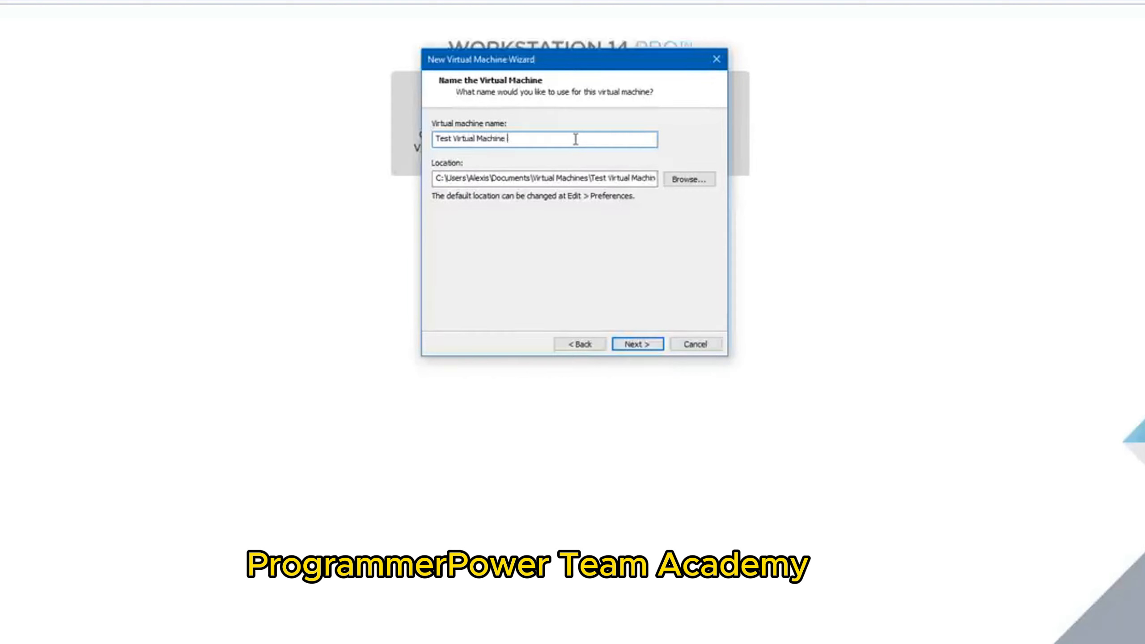
text(Kali)
Step: Create a folder named "Kali Test" on the Desktop and set it as the virtual machine's location
click(679, 180)
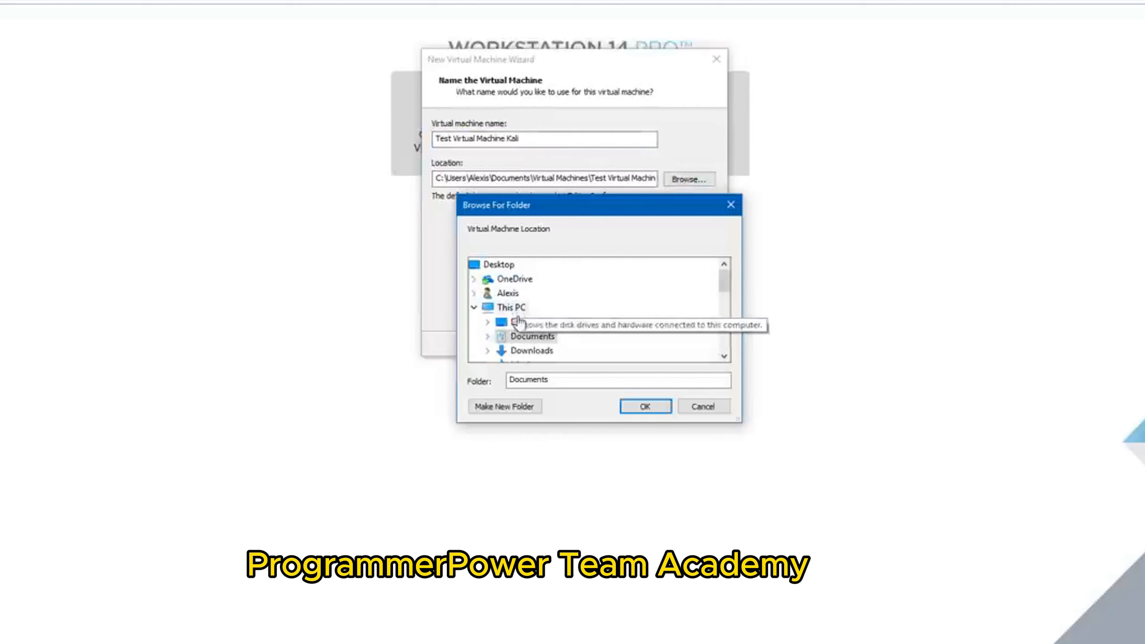
double_click(514, 318)
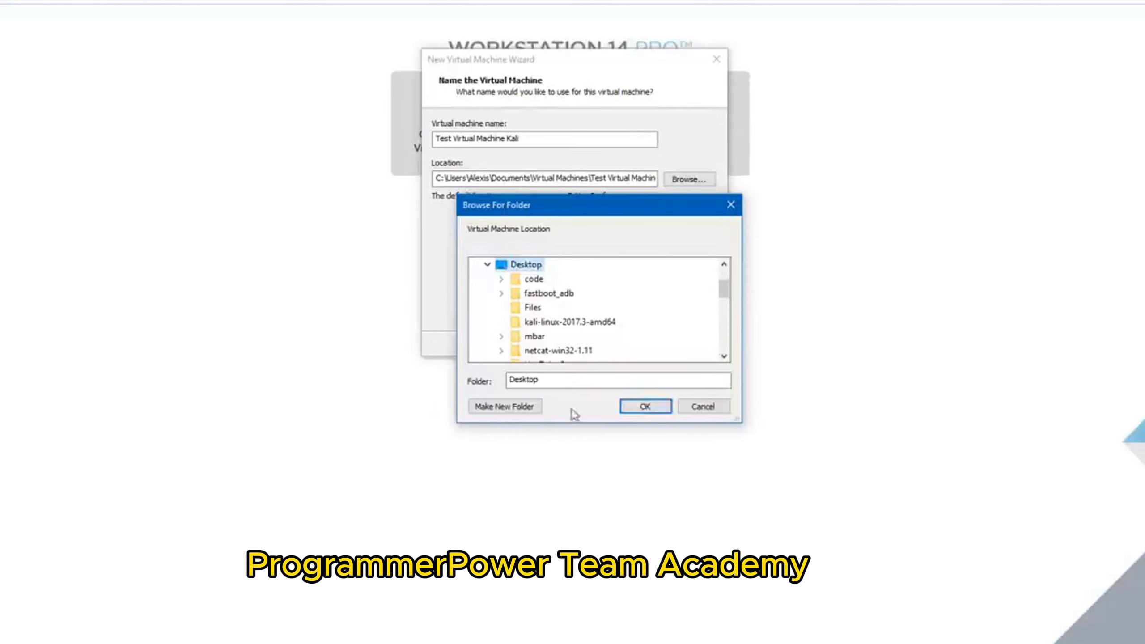
click(507, 407)
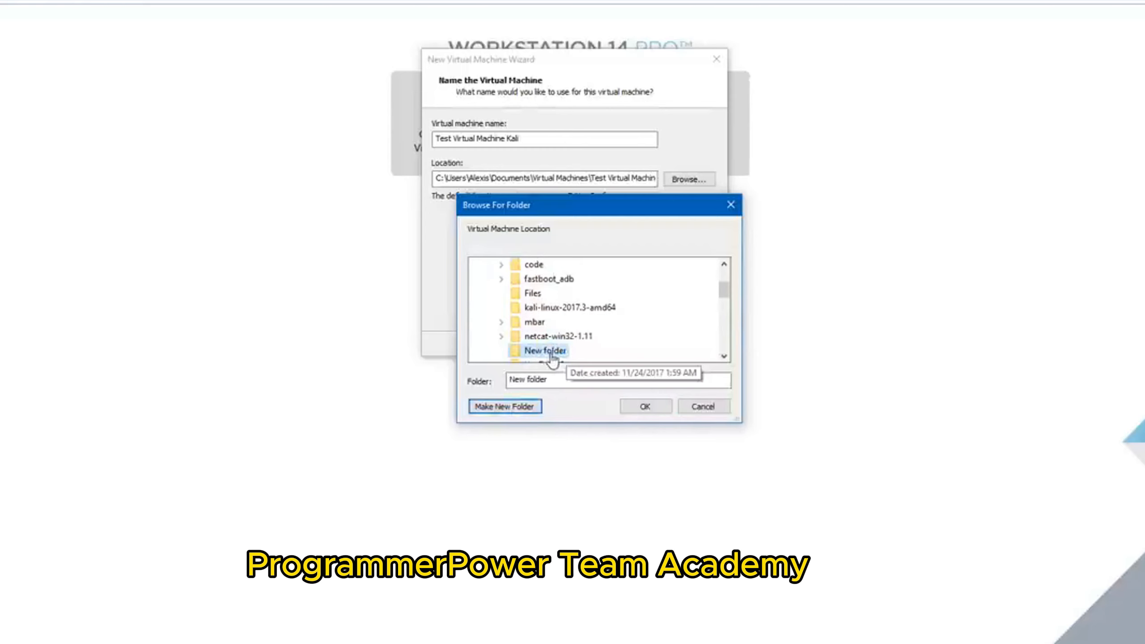
right_click(552, 360)
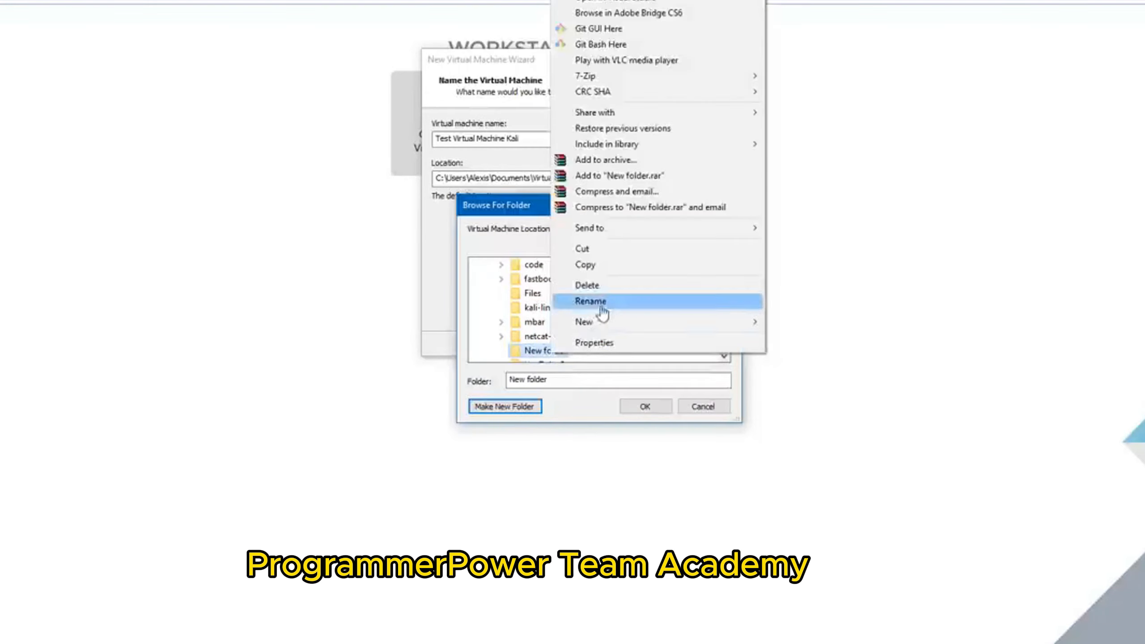
click(602, 305)
key(BackSpace)
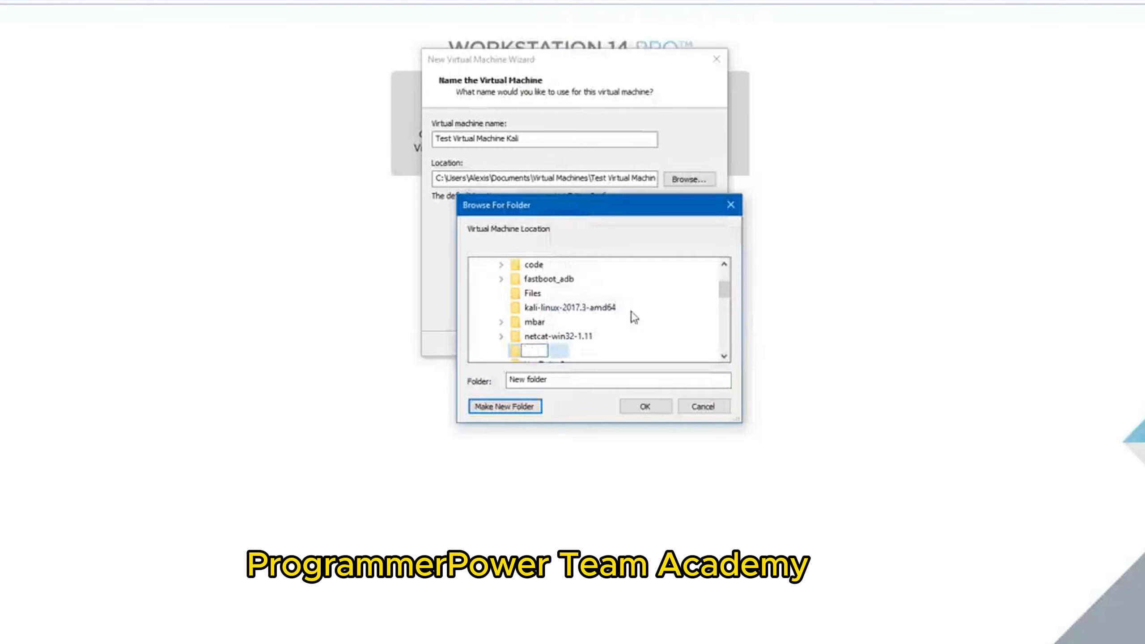
text(Kali Test)
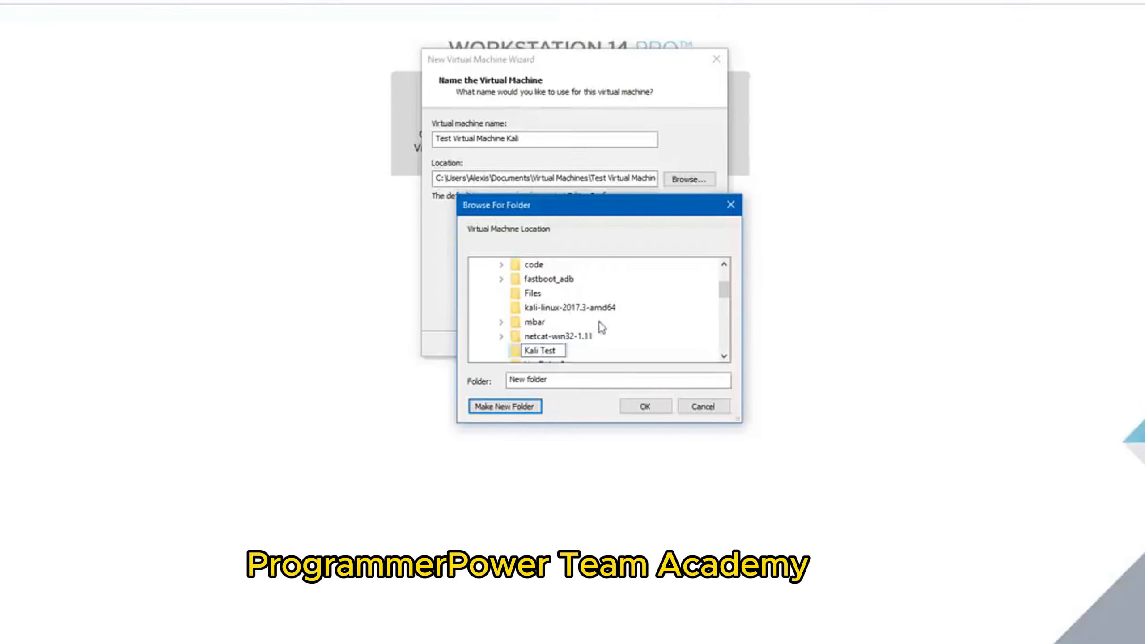
key(Return)
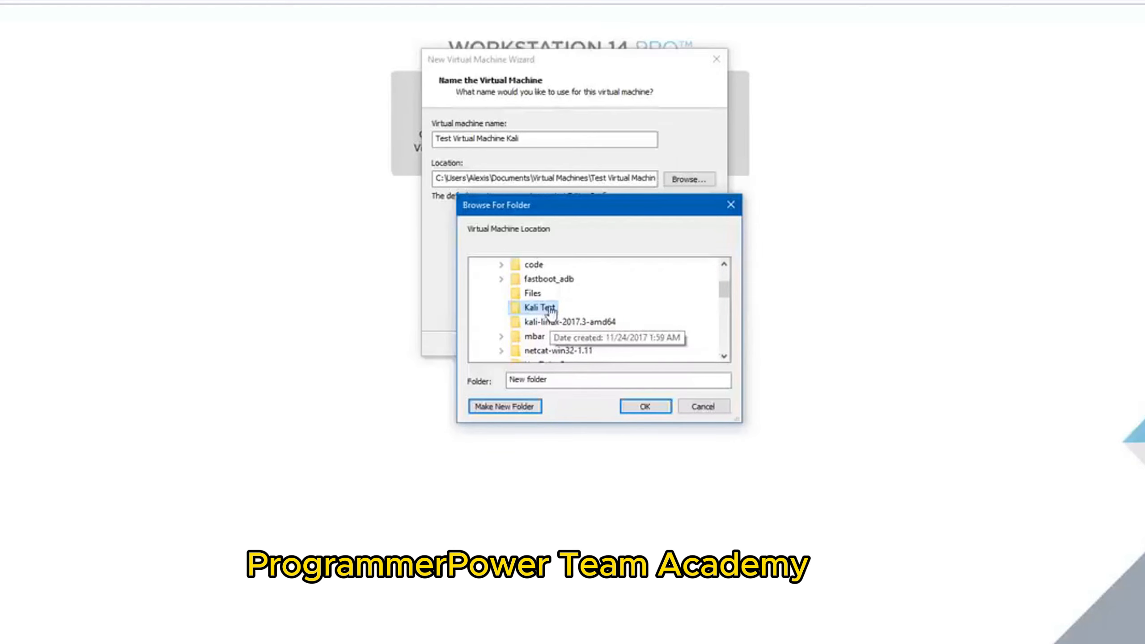
click(644, 404)
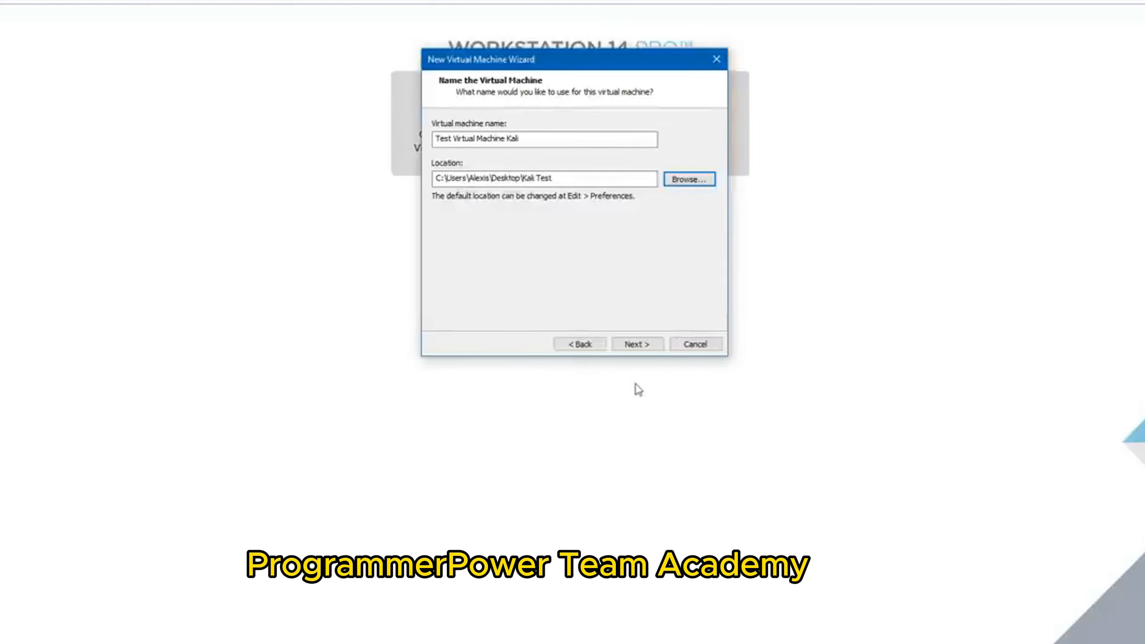
click(622, 344)
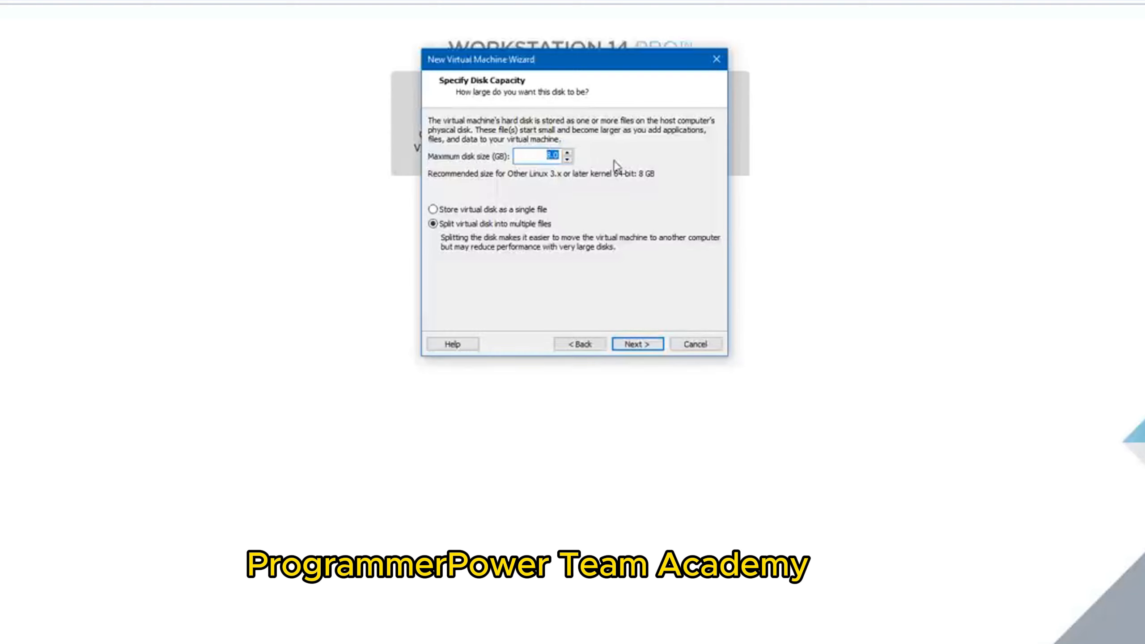
Step: Set the maximum disk size to 20 GB and store the virtual disk as a single file
click(567, 154)
click(567, 154)
click(568, 154)
click(567, 154)
click(567, 153)
click(476, 210)
click(636, 343)
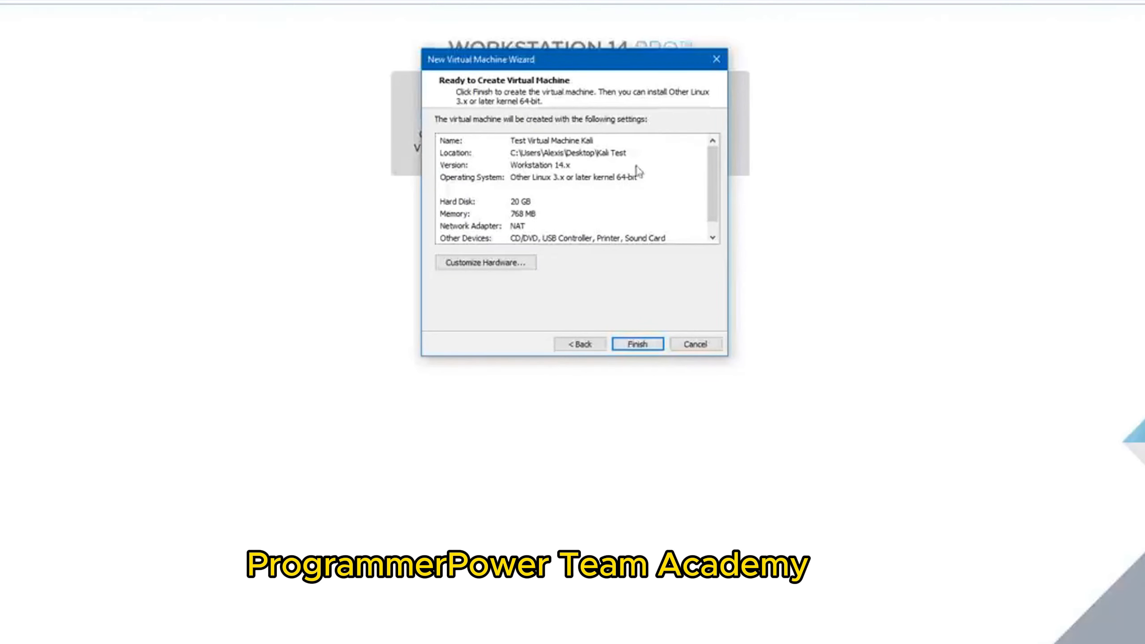
Step: Customize the virtual machine's hardware by setting its memory to 2048 MB
scroll(647, 185, down, 1)
scroll(647, 185, up, 1)
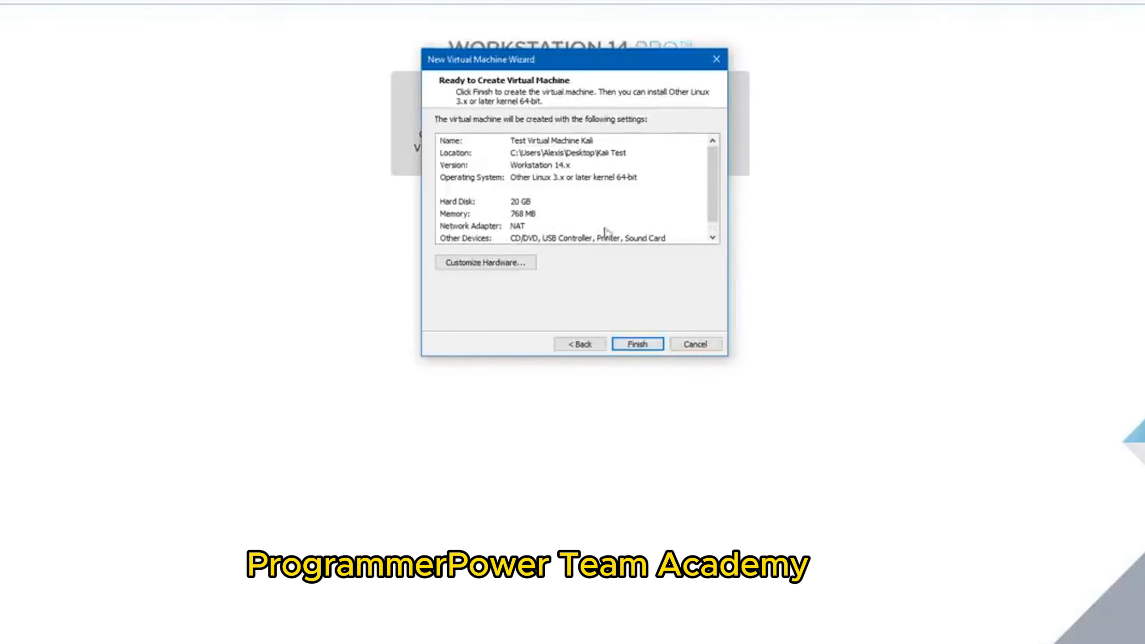
click(528, 267)
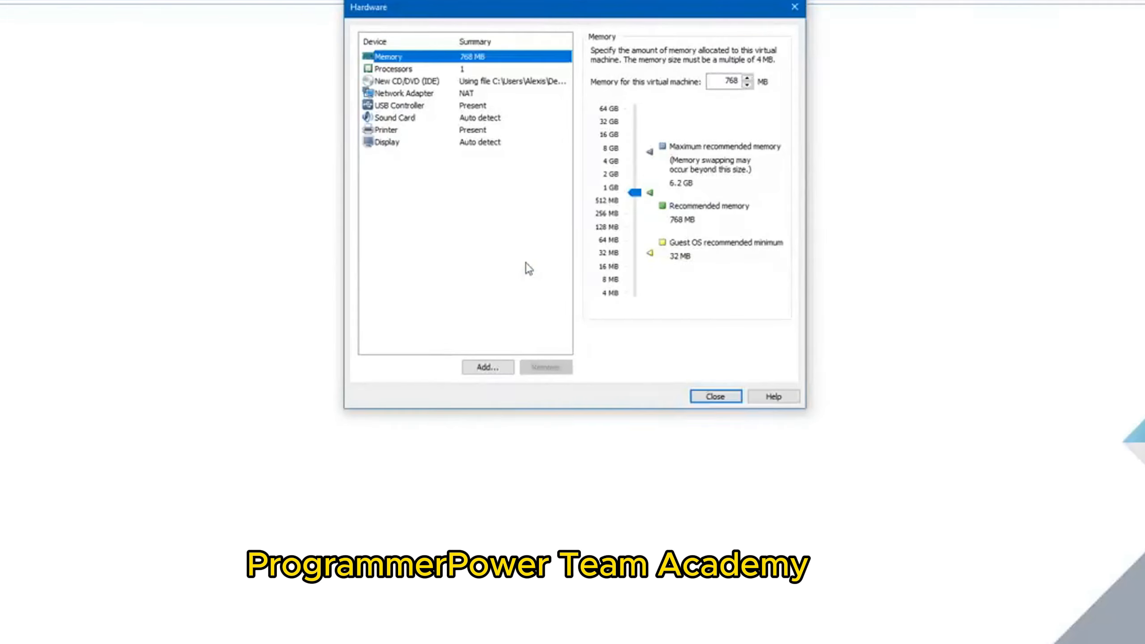
click(626, 173)
click(614, 176)
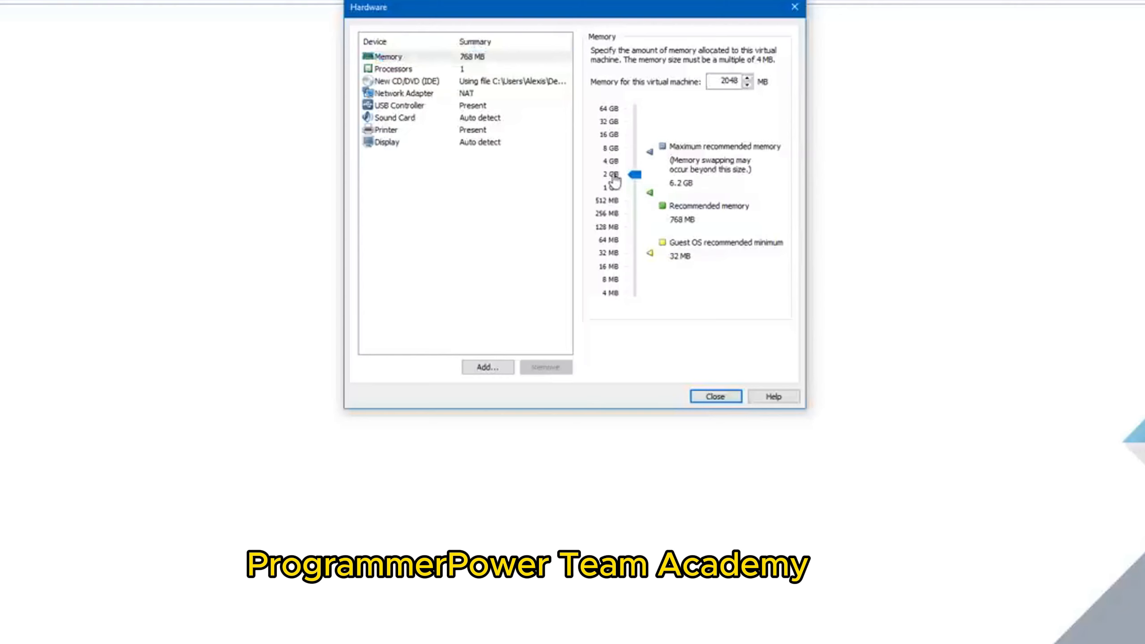
Step: Set the virtual machine's number of processors to 2
click(460, 68)
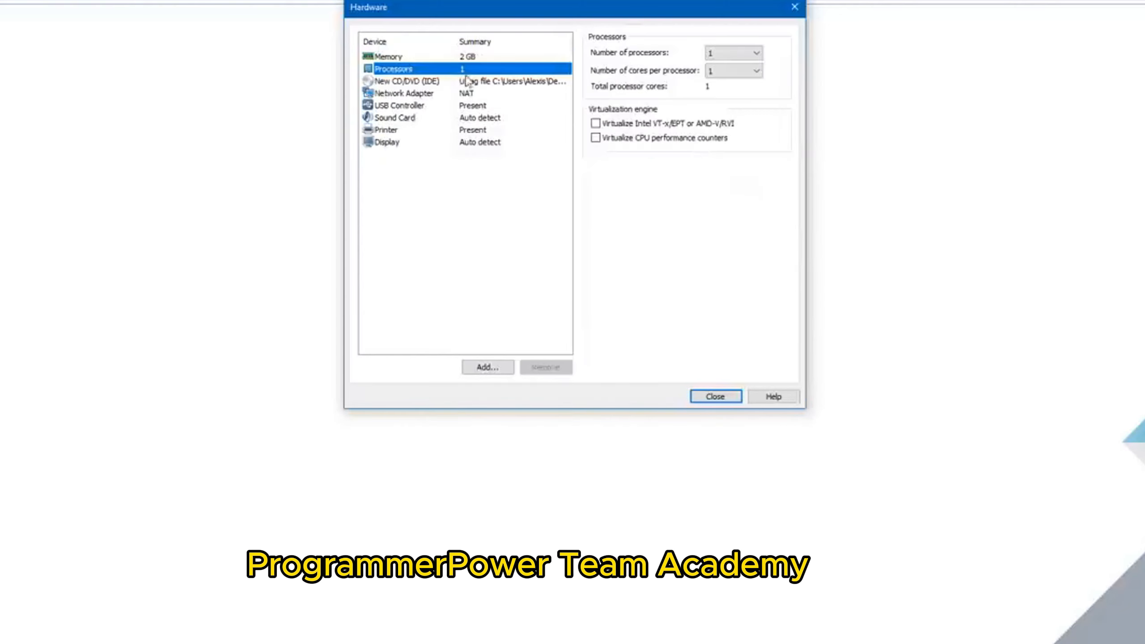
click(748, 55)
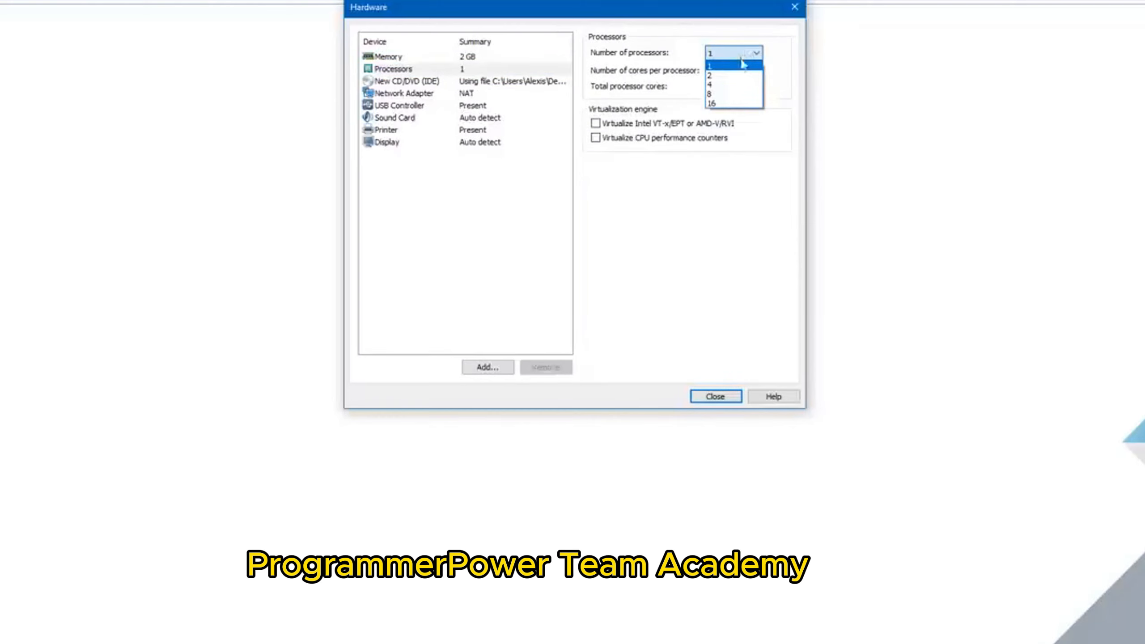
click(726, 76)
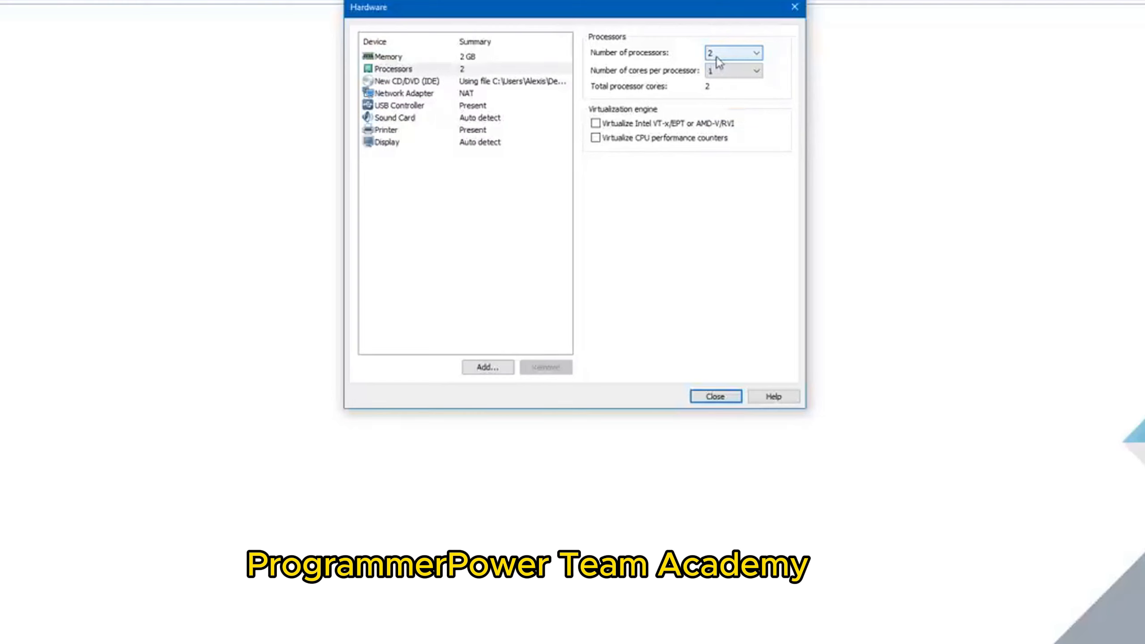
Step: Enable 3D graphics acceleration for the display and choose 768 MB (recommended) as the maximum graphics memory
click(394, 143)
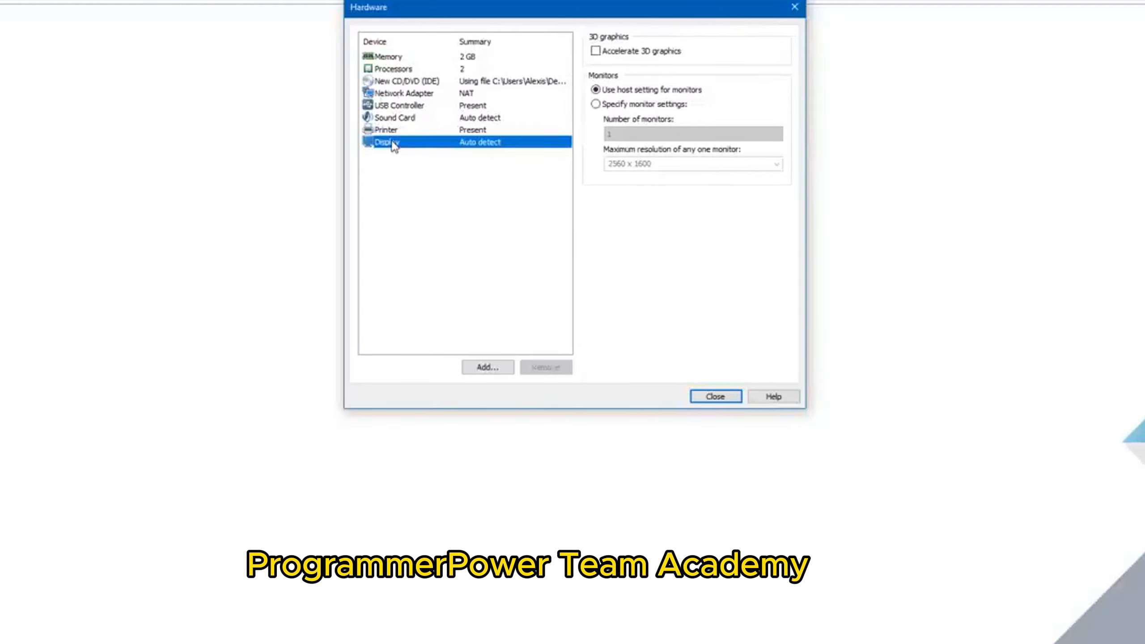
click(653, 54)
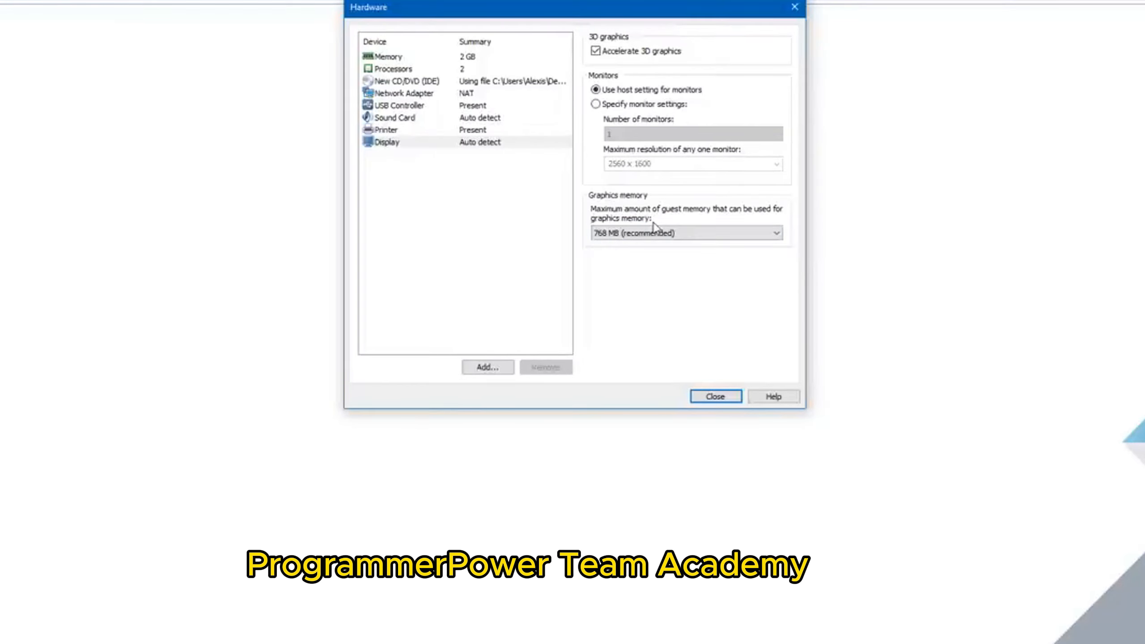
click(658, 234)
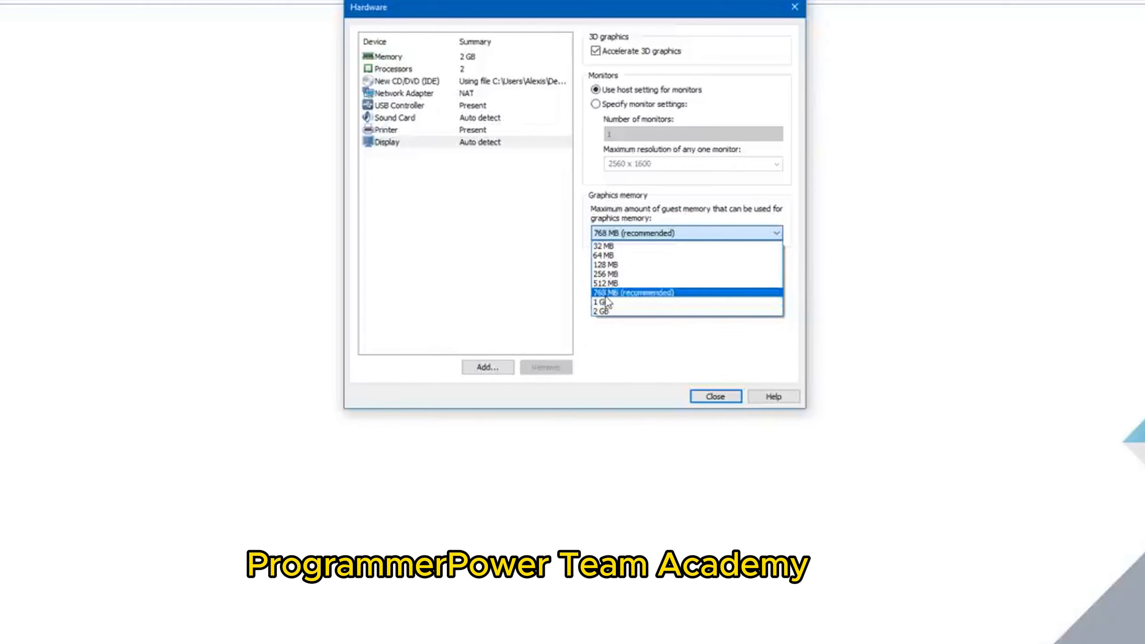
click(625, 294)
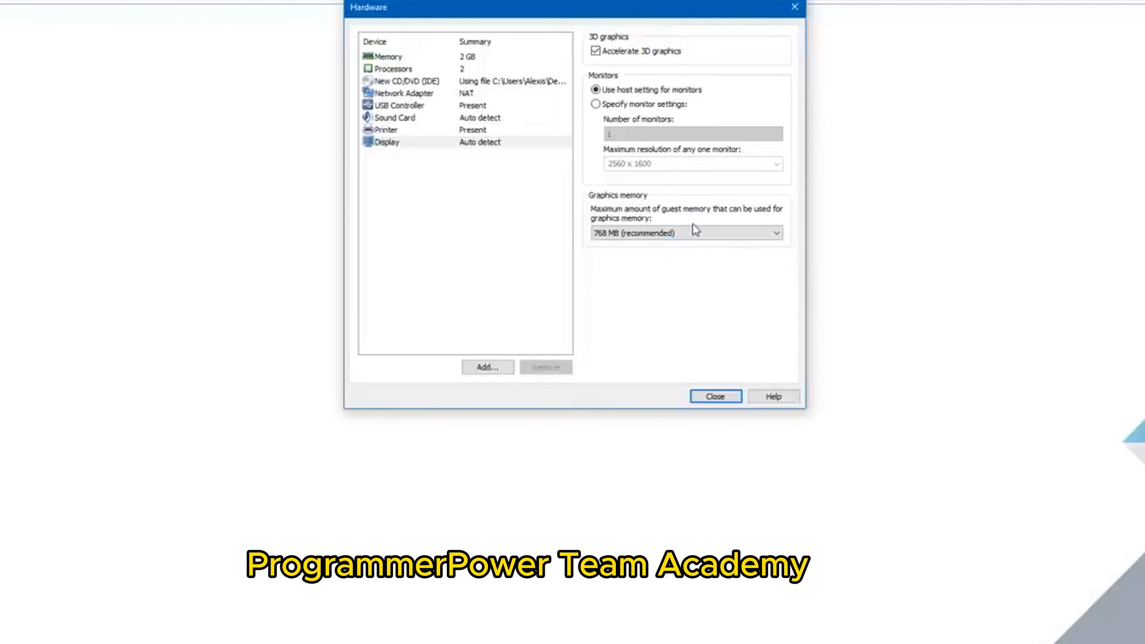
click(661, 233)
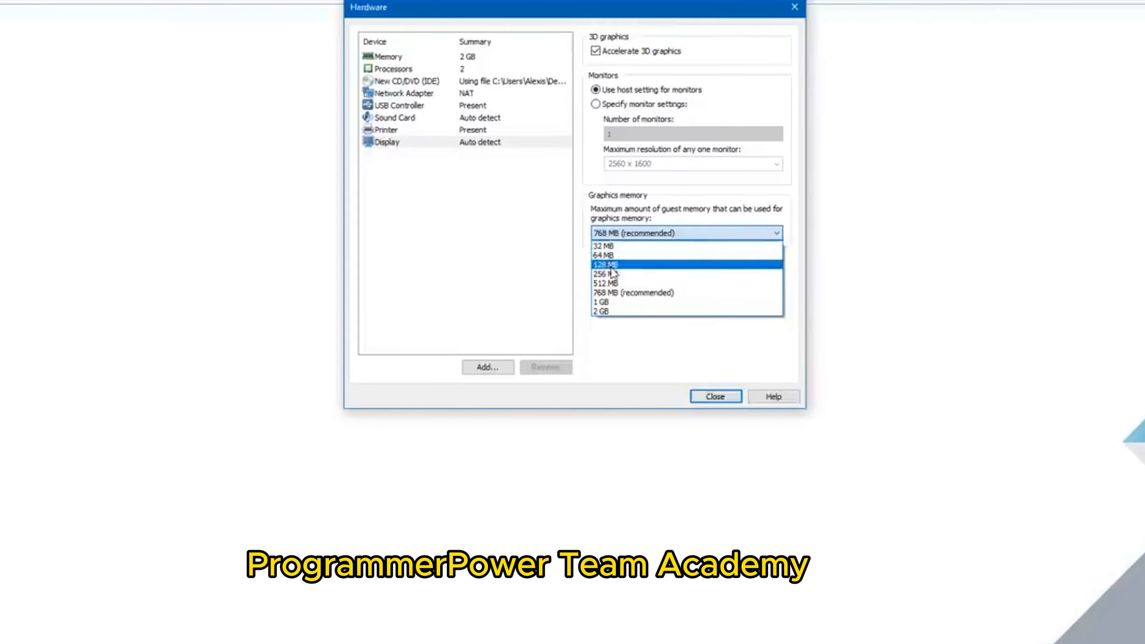
click(609, 291)
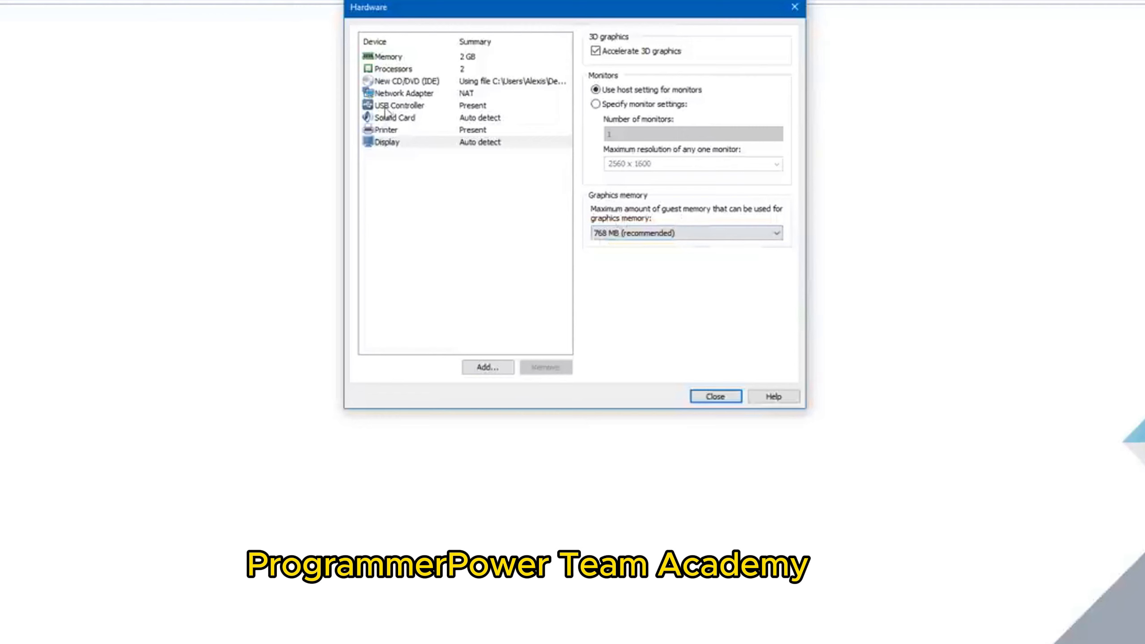
Step: Check the network adapter and USB controller settings, and finish creating the virtual machine with the customized hardware
click(396, 95)
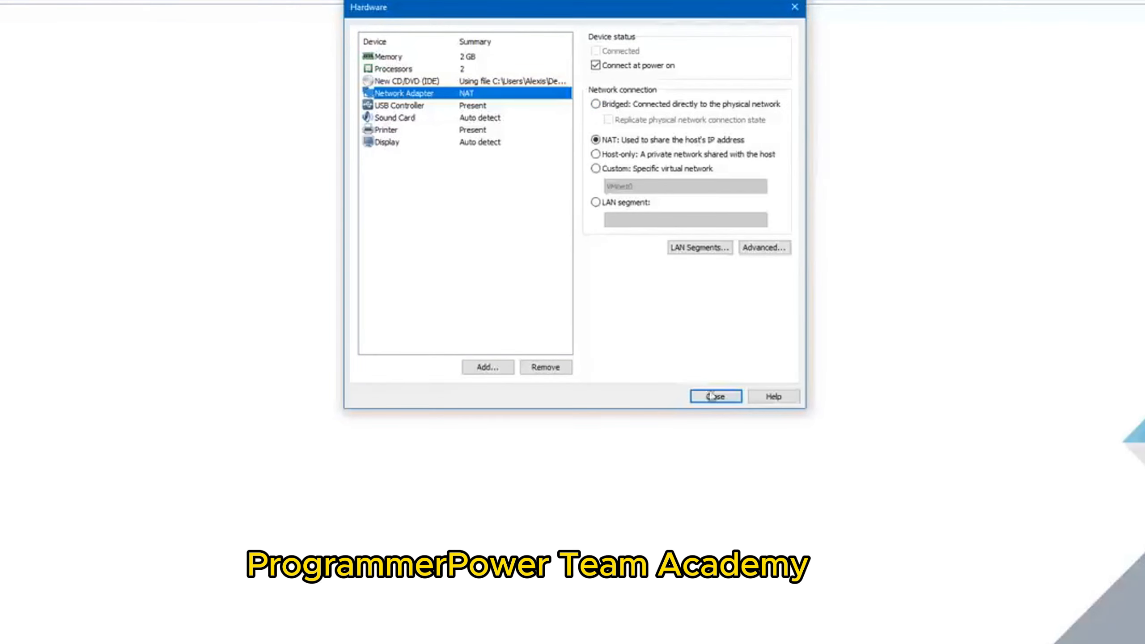
click(409, 108)
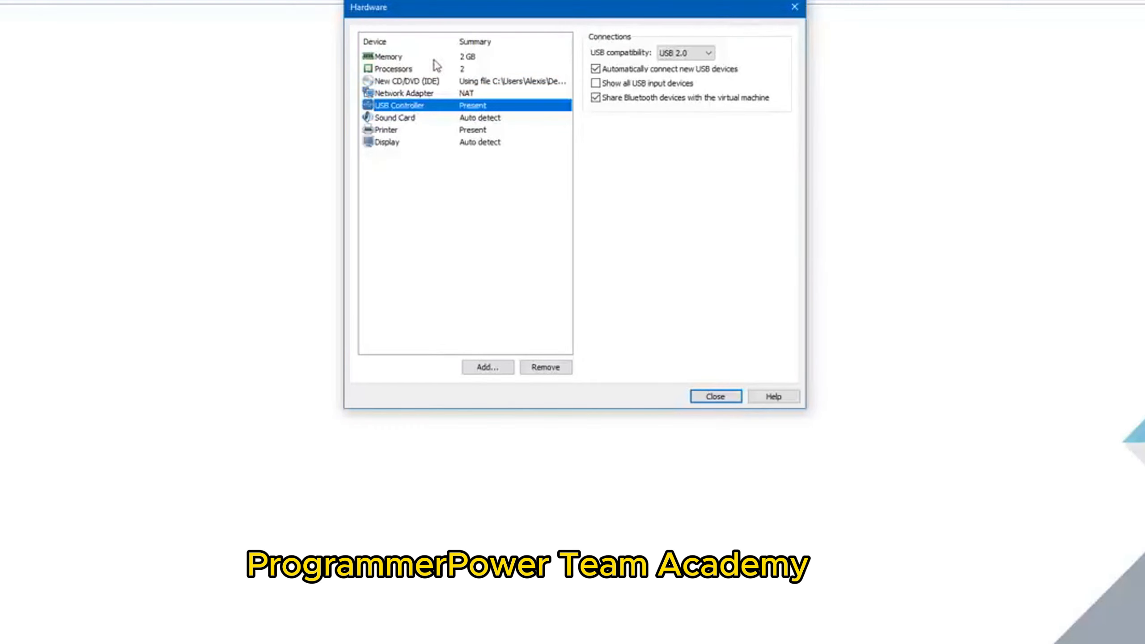
click(716, 397)
click(638, 347)
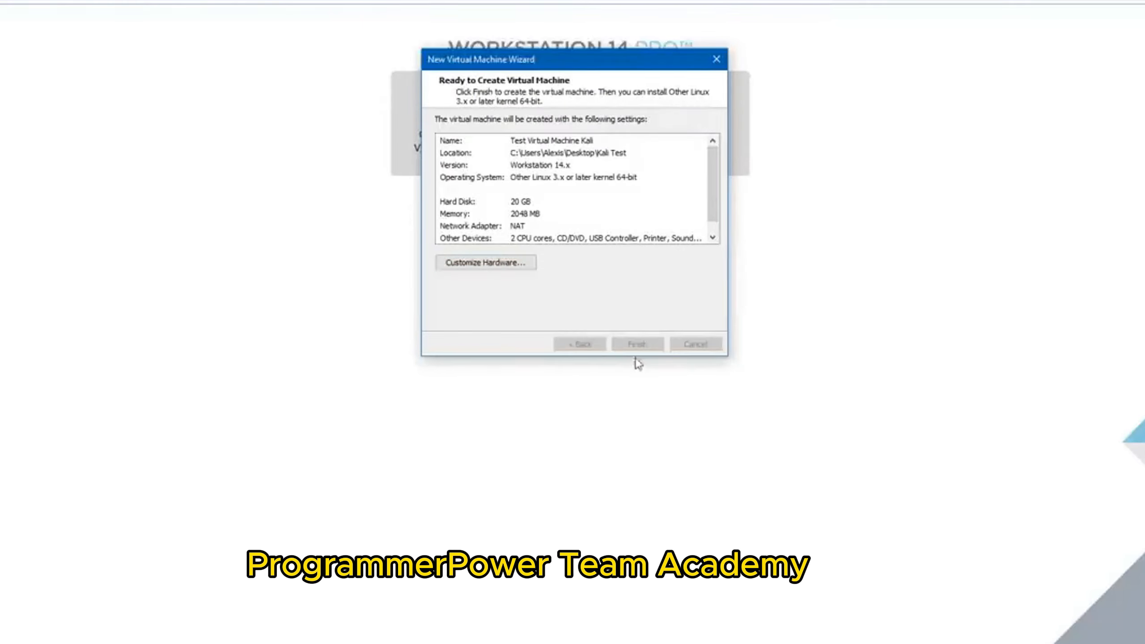
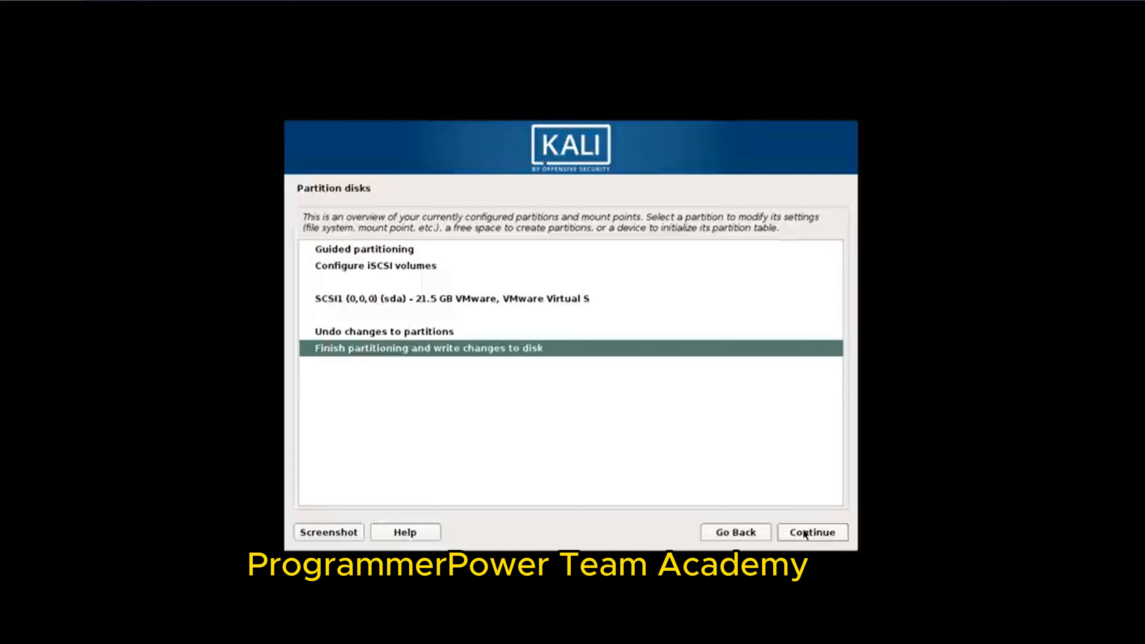
click(805, 535)
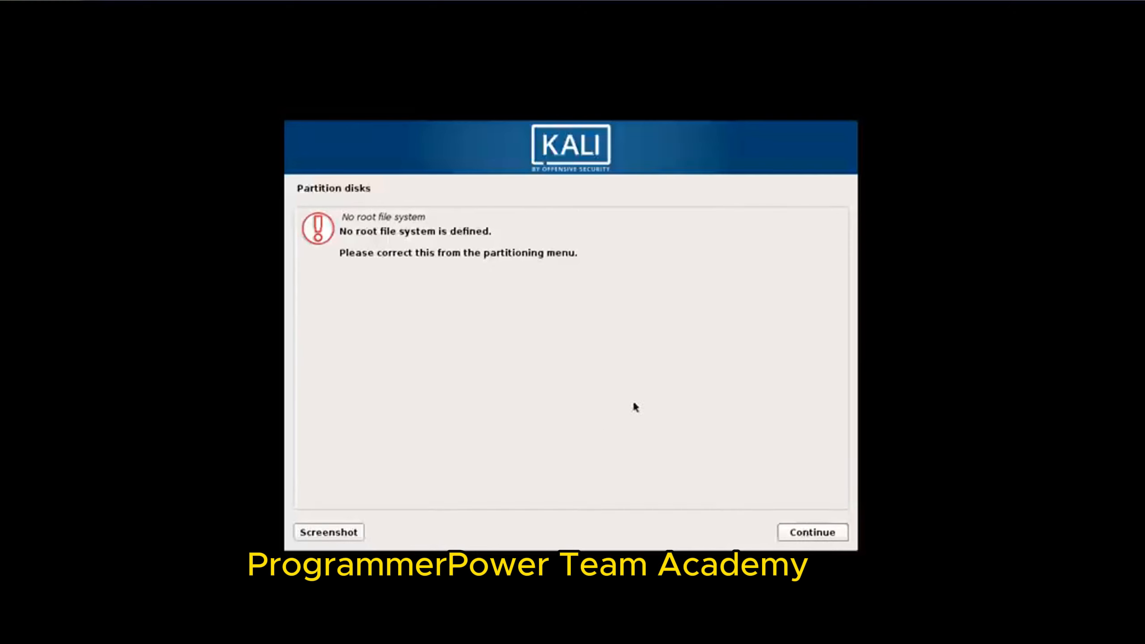
click(806, 532)
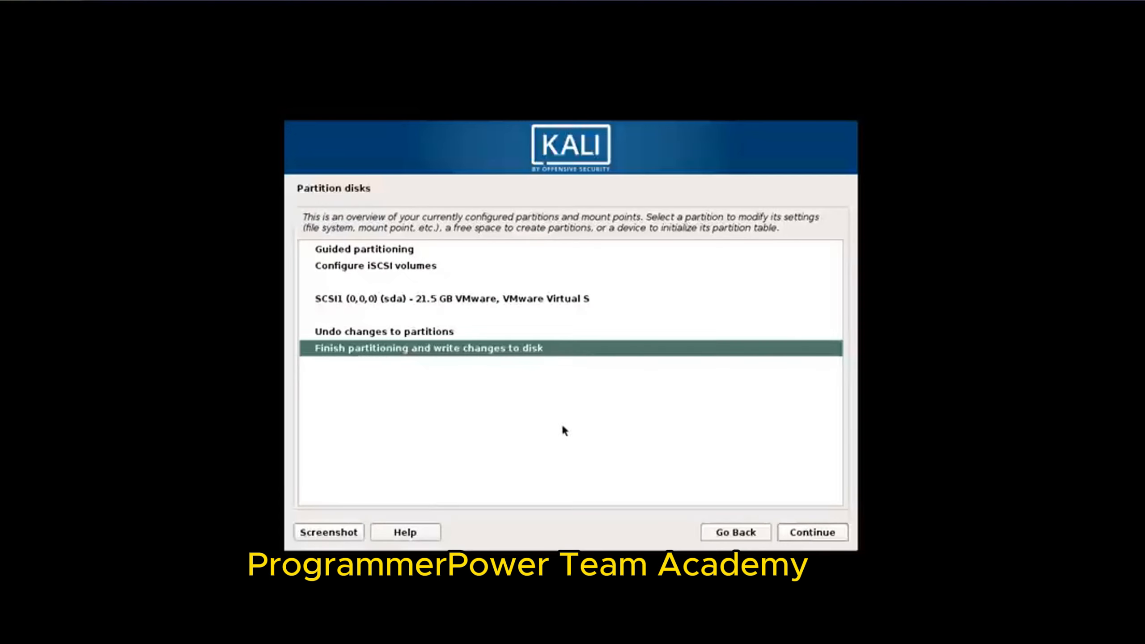
click(438, 302)
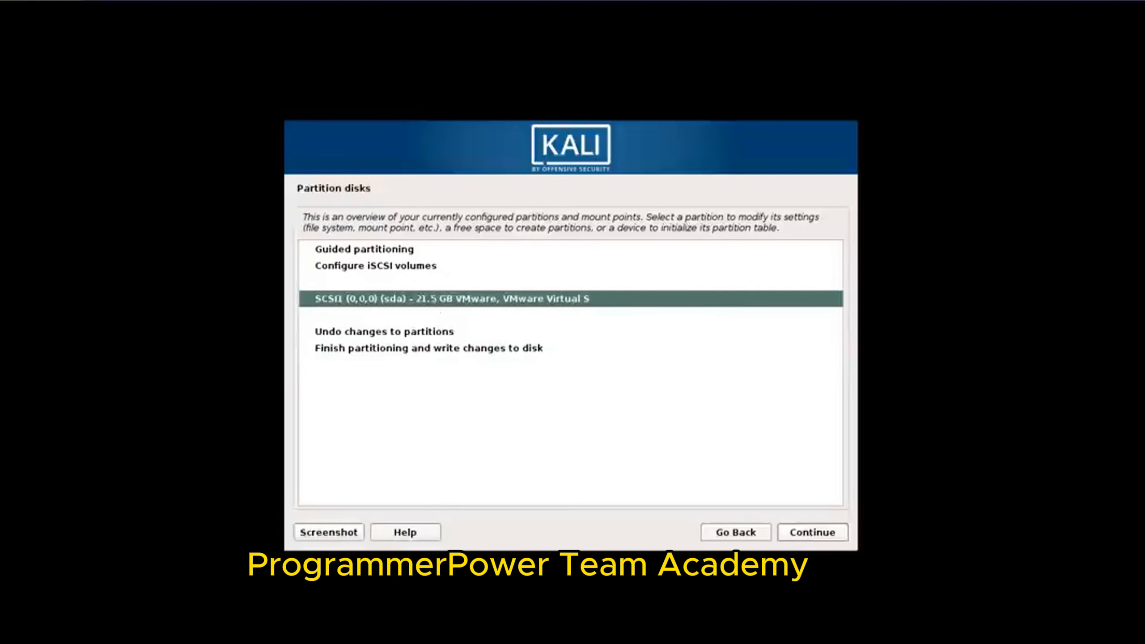
click(803, 535)
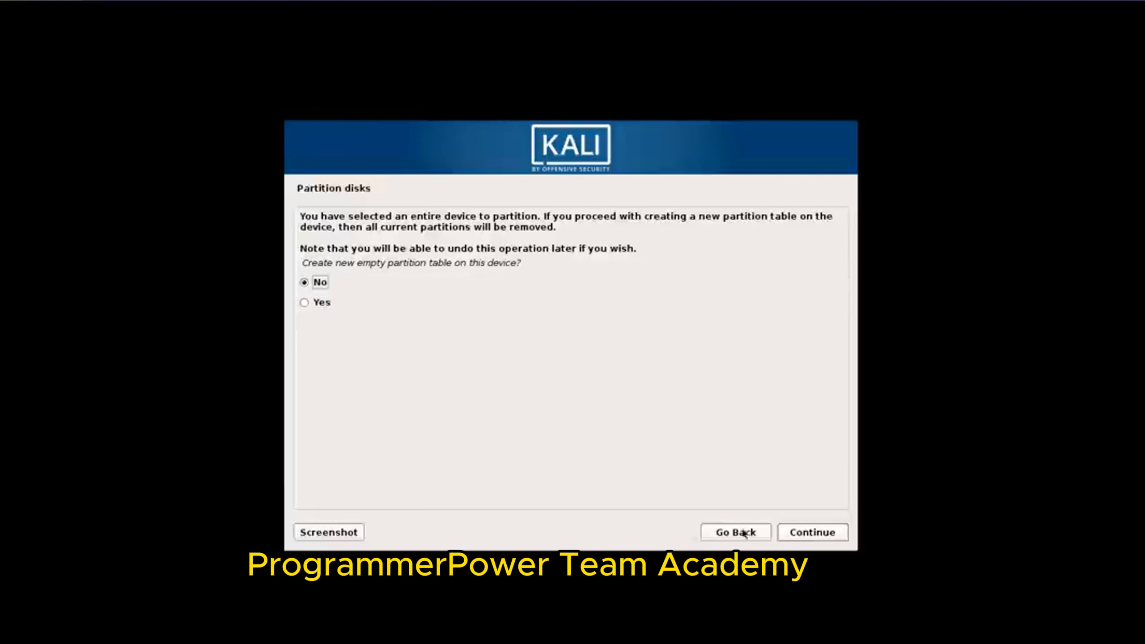
click(747, 537)
click(749, 538)
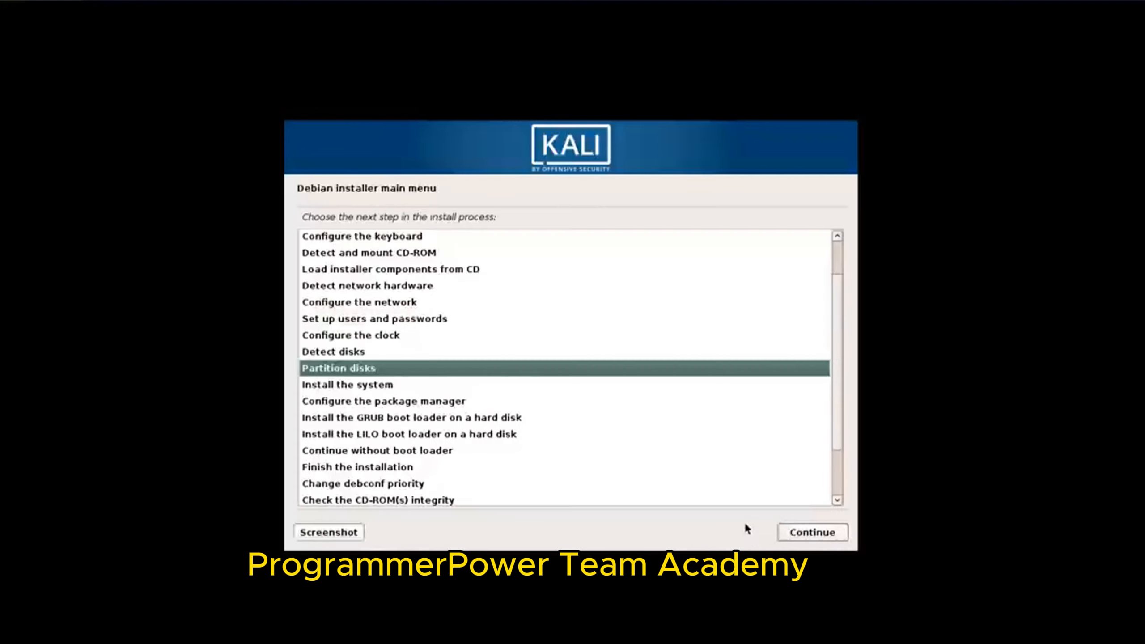
click(804, 538)
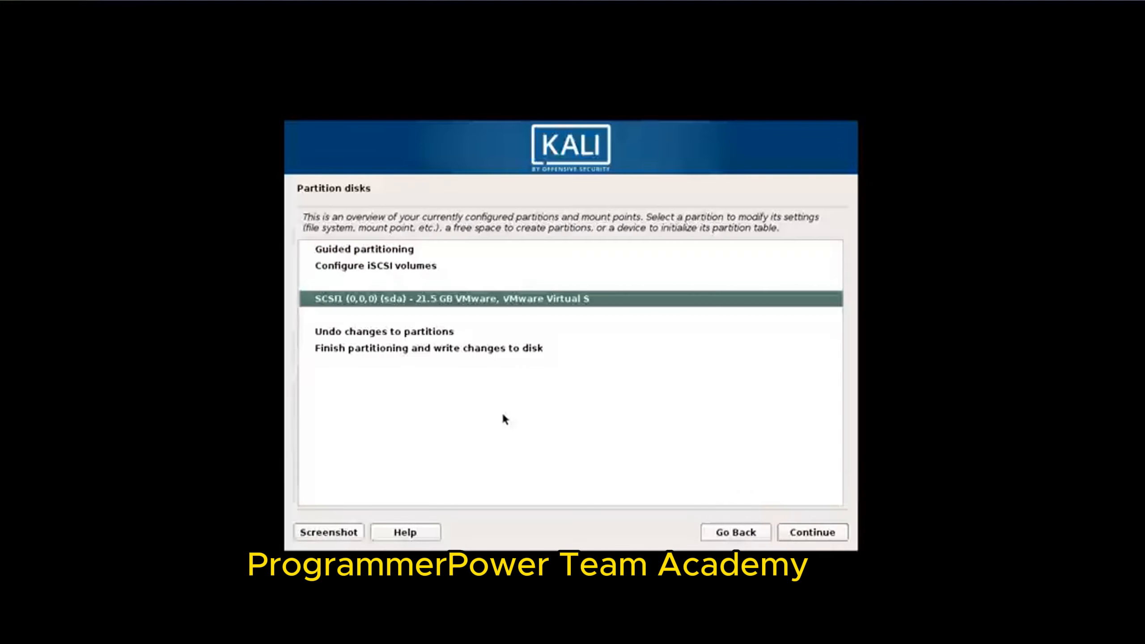
Step: Set up guided partitioning using the entire SCSI1 (sda) disk, with all files in one partition
click(462, 266)
click(502, 251)
click(808, 532)
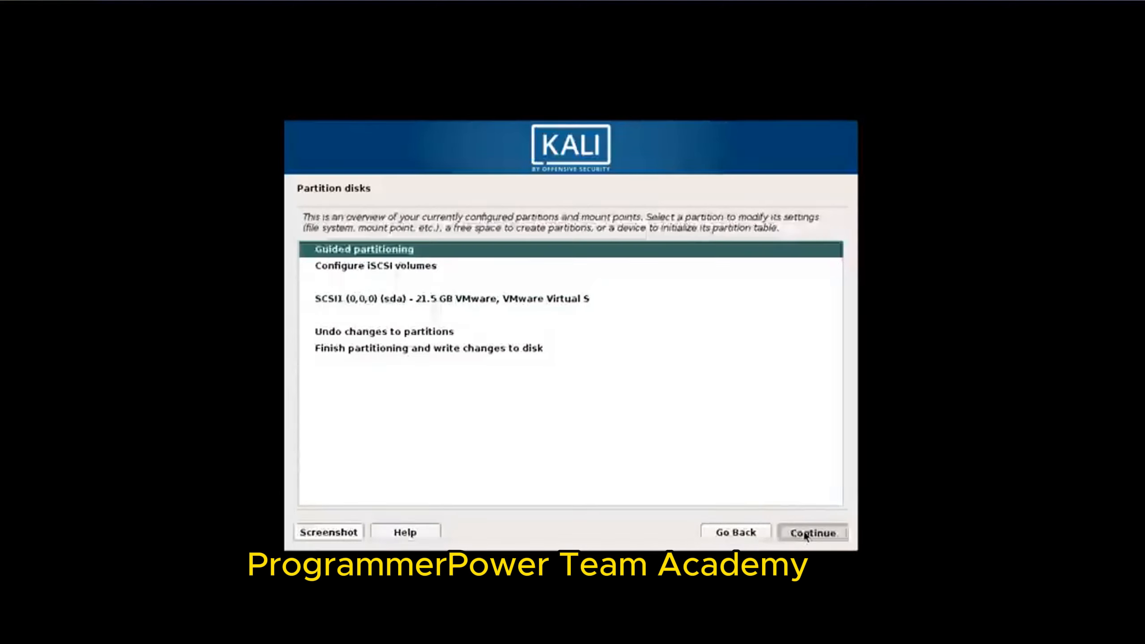
click(413, 258)
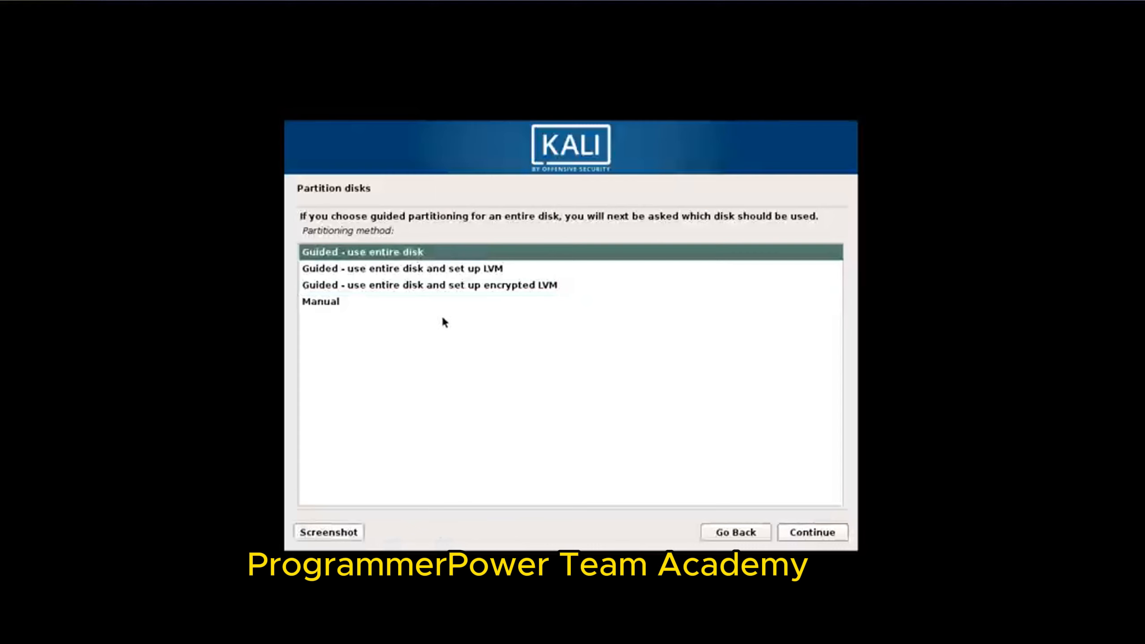
click(805, 531)
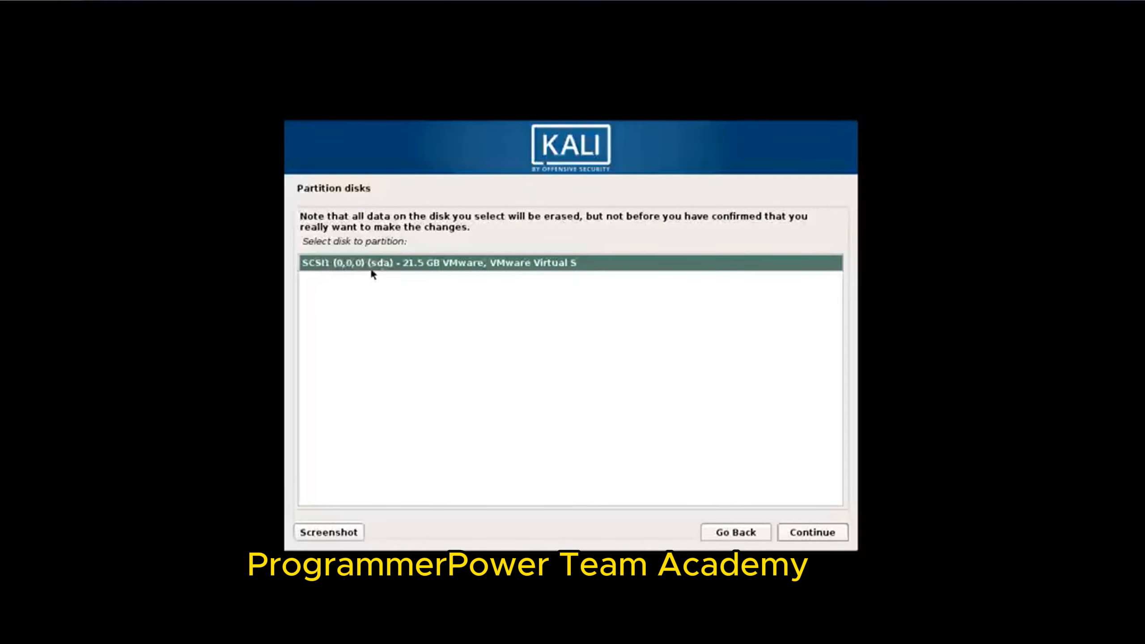
click(813, 533)
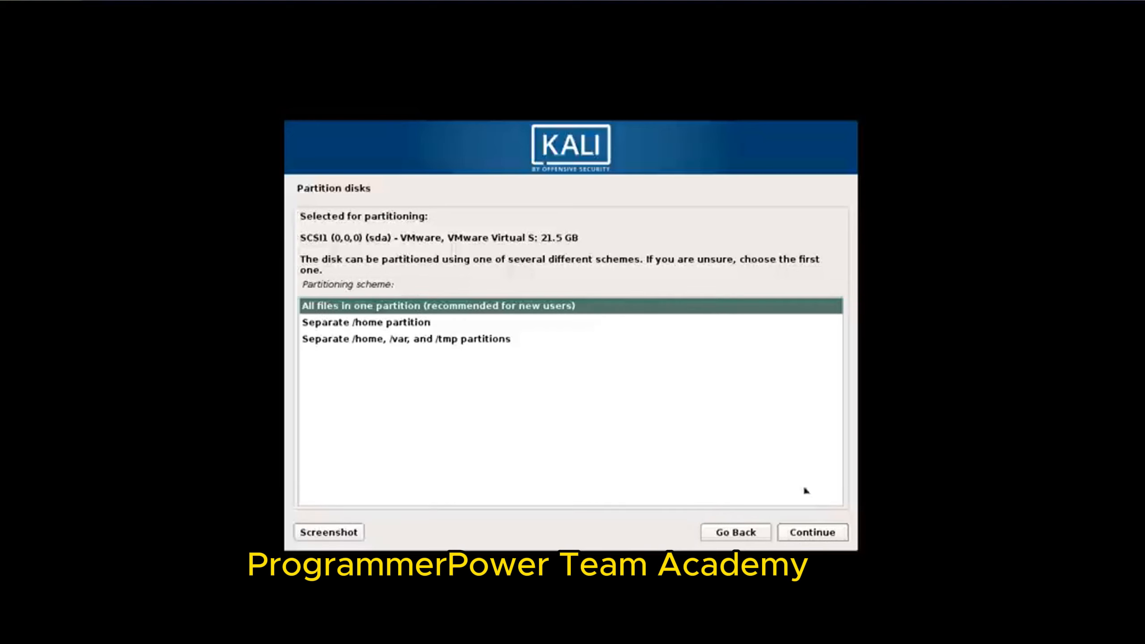
click(810, 534)
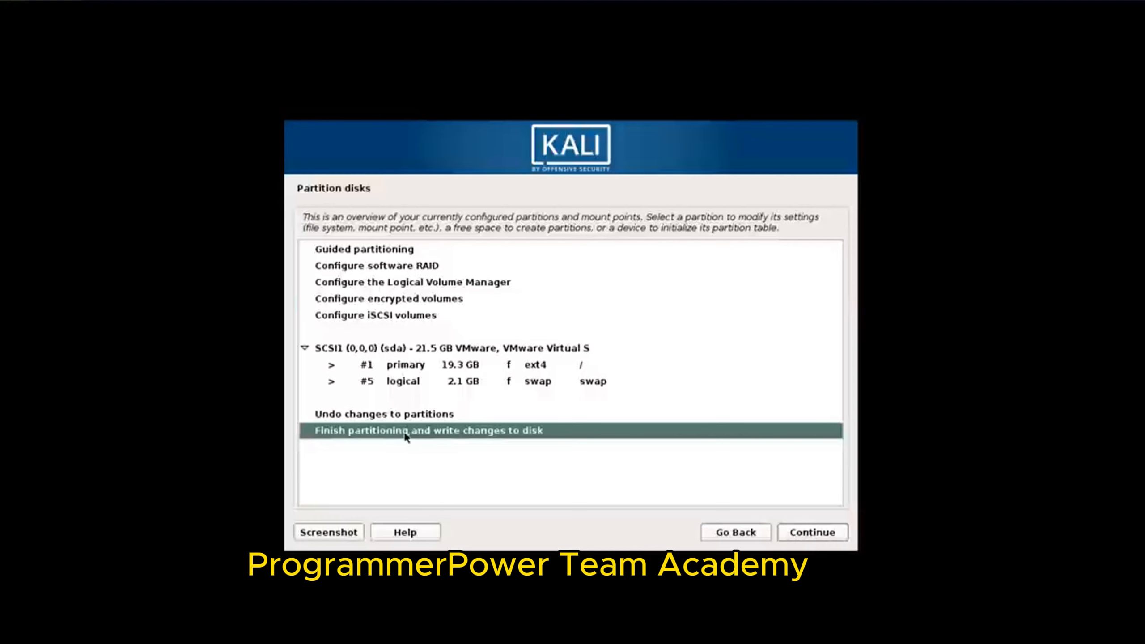
Step: Finish partitioning and agree to write the partition changes to the disk
click(804, 532)
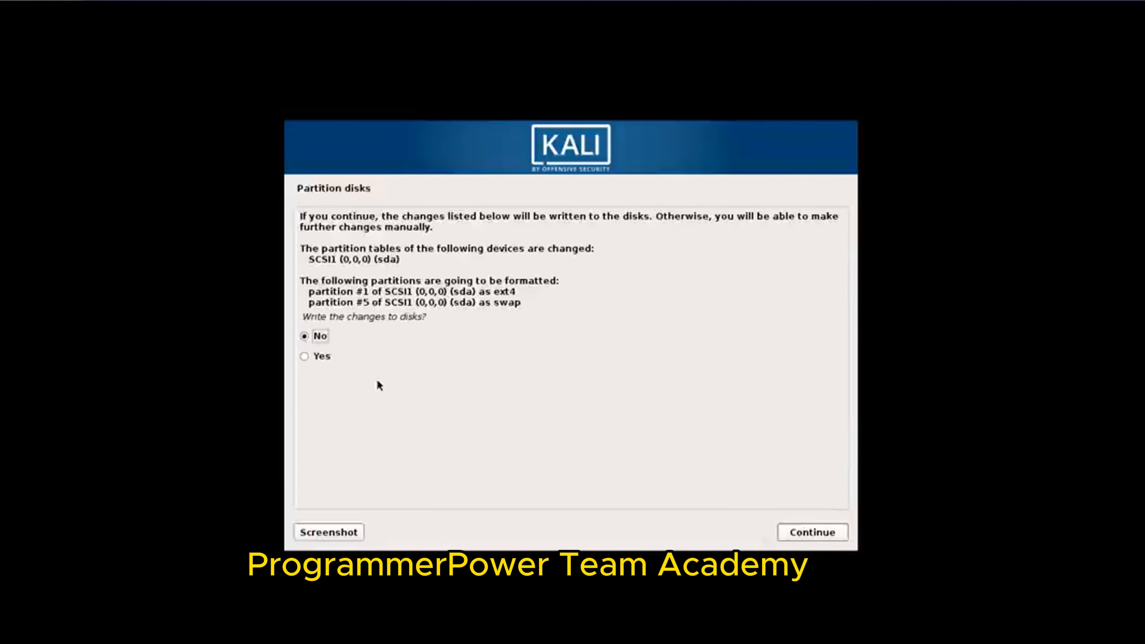
click(328, 357)
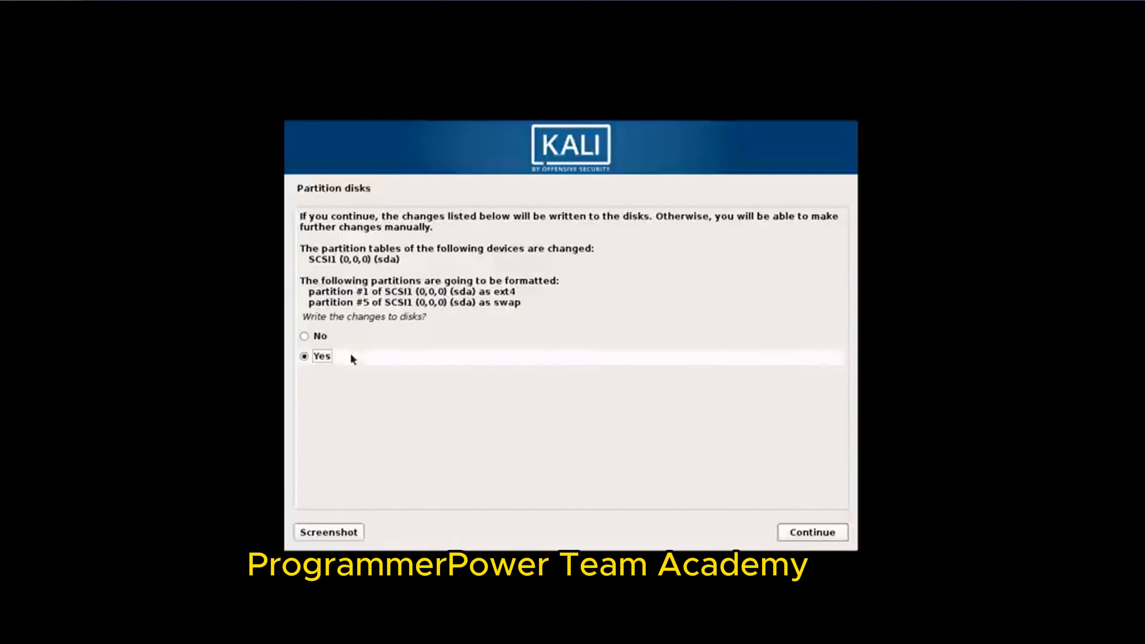
click(811, 532)
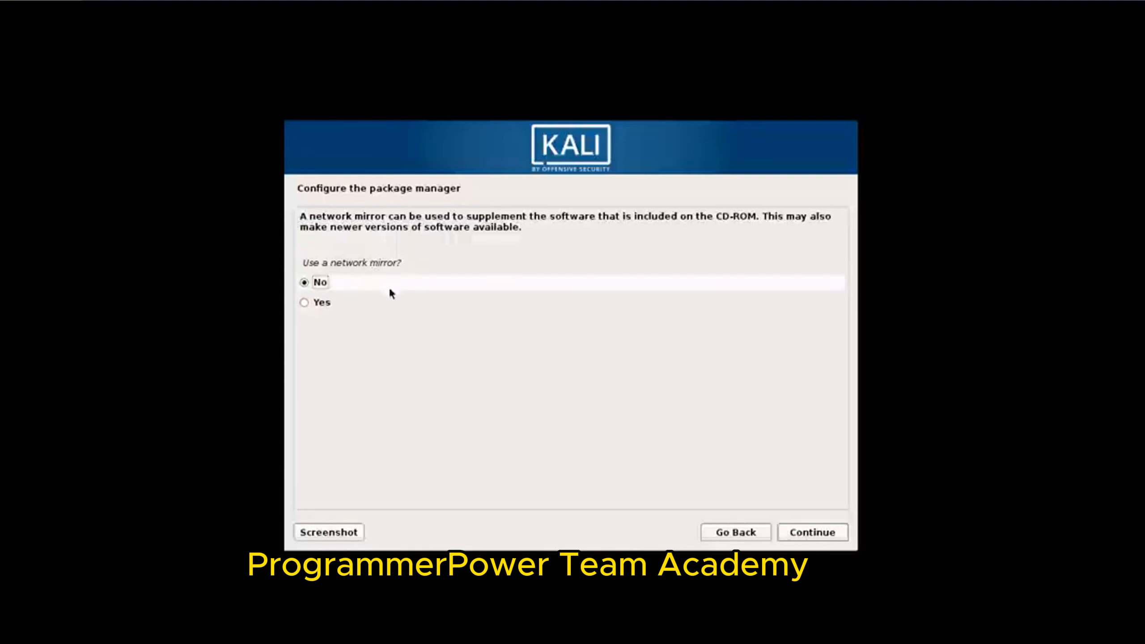
Step: Configure the package manager without using a network mirror
click(808, 532)
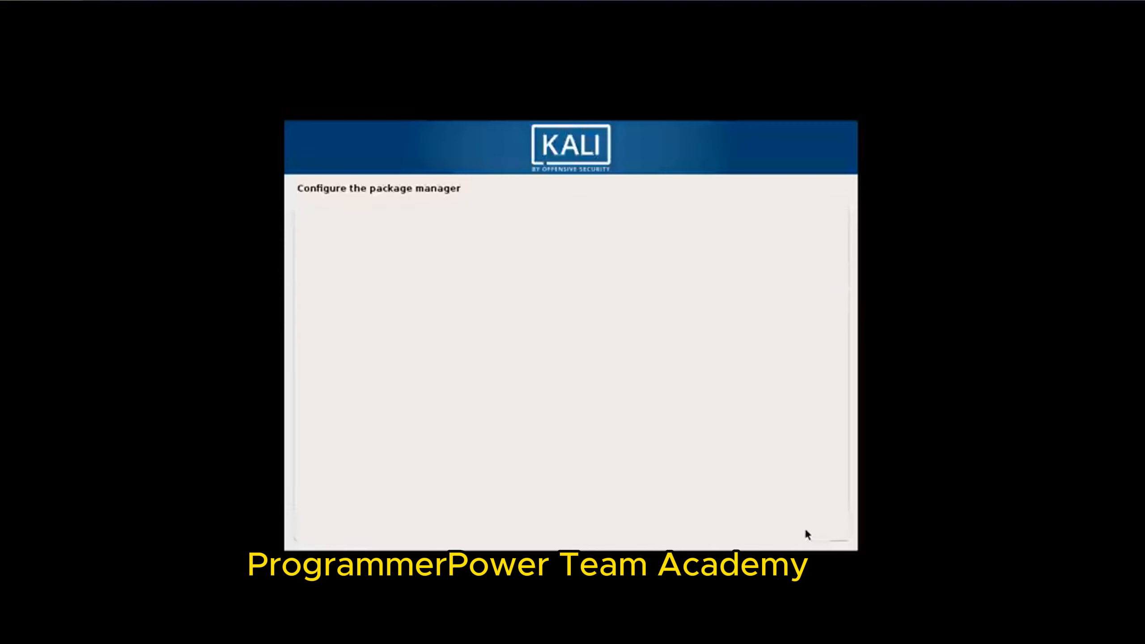